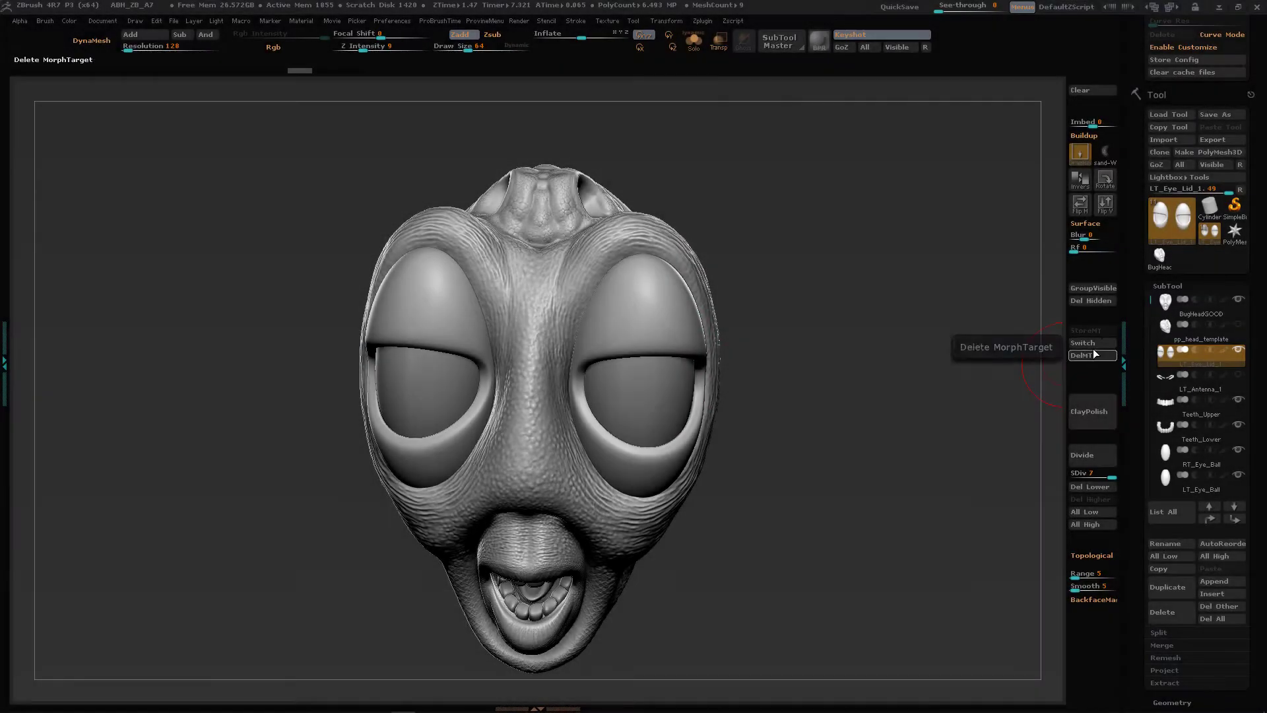
Replace the eyelids' stored morph target and sculpt horizontal wrinkles across both upper lids.
left_click(1090, 356)
left_click(1094, 332)
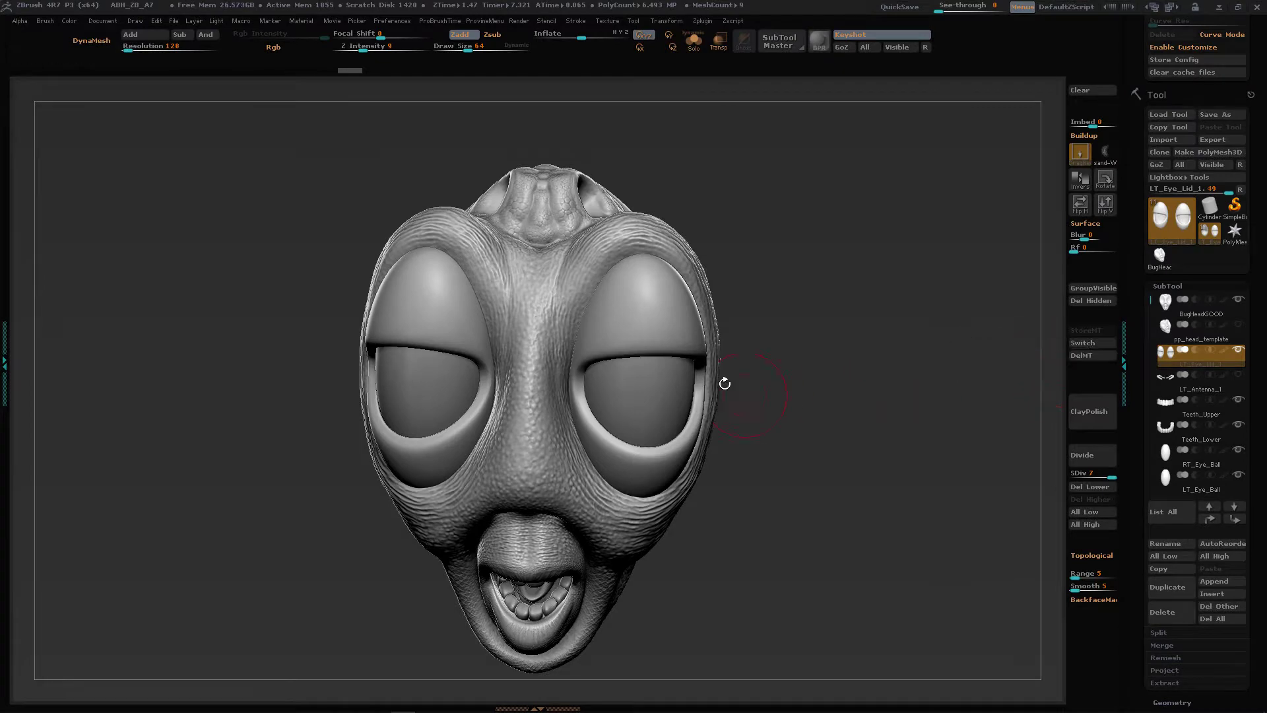
left_click_drag(724, 382, 635, 328)
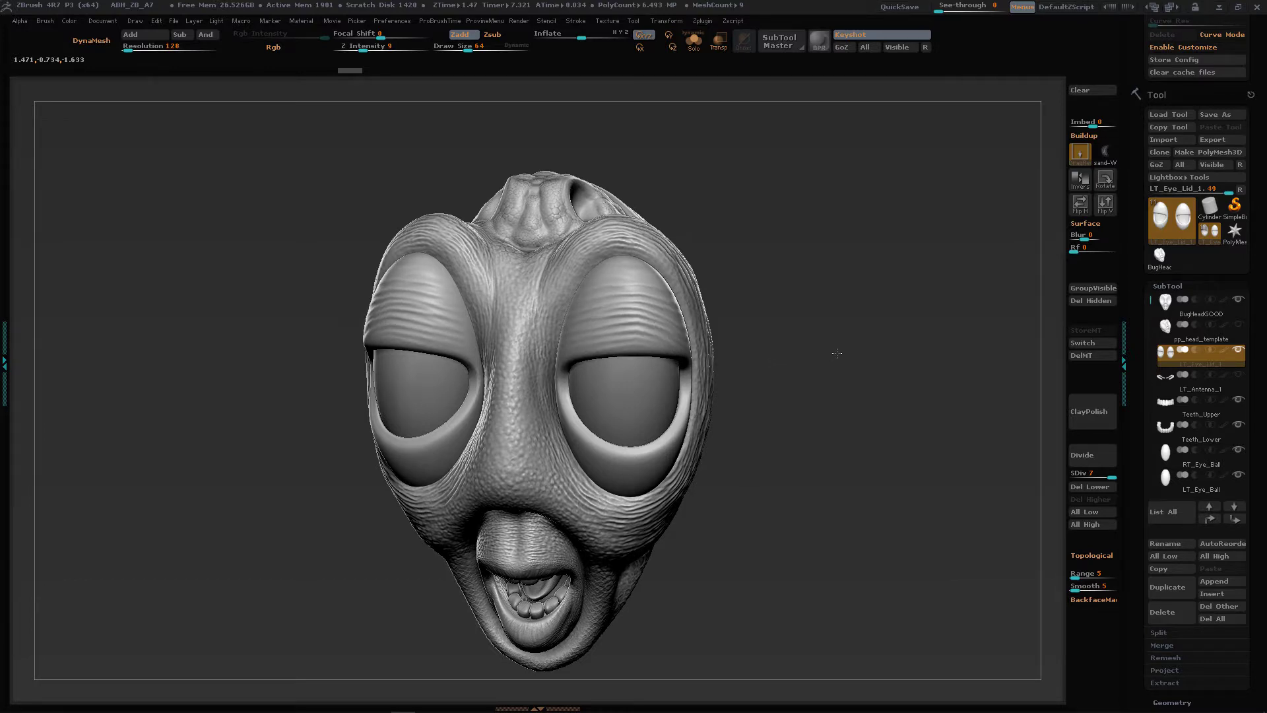
Sculpt matching horizontal wrinkles across both lower eyelids, following the curve of the eye openings.
mouse_move(830, 355)
left_mouse_down()
mouse_move(750, 416)
mouse_move(736, 444)
mouse_move(653, 458)
left_mouse_up()
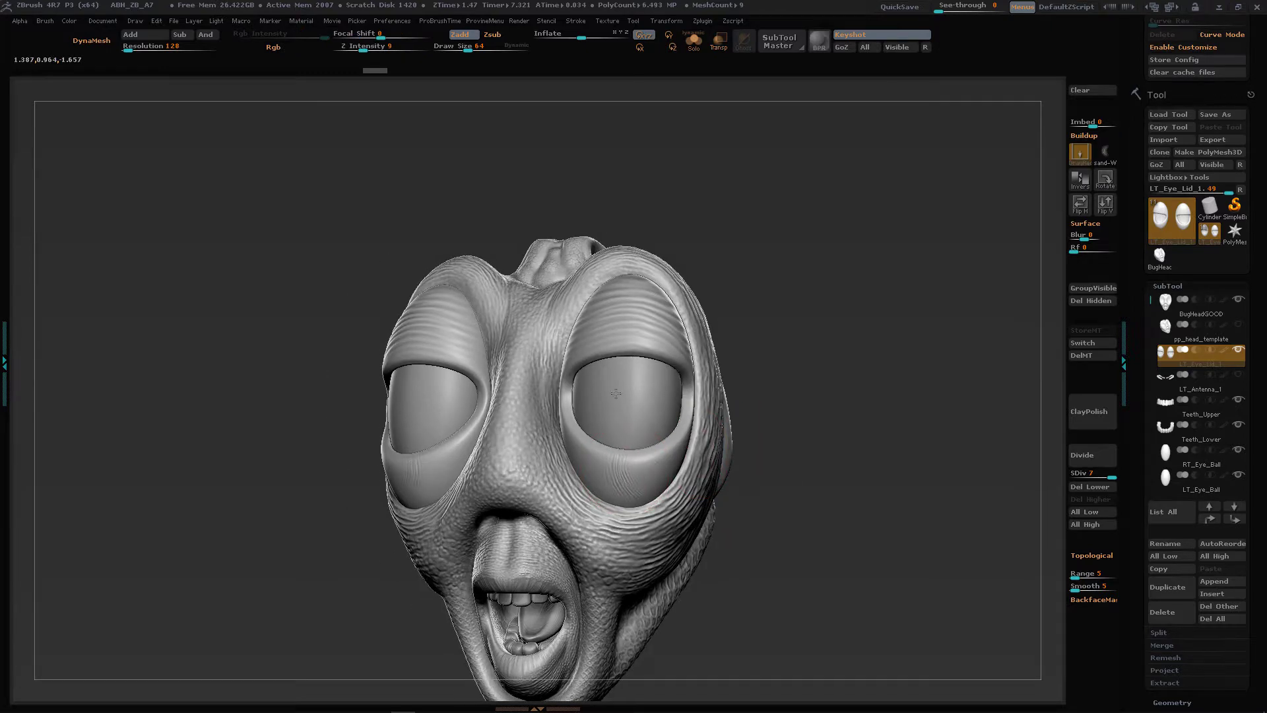
left_click_drag(616, 393, 439, 463)
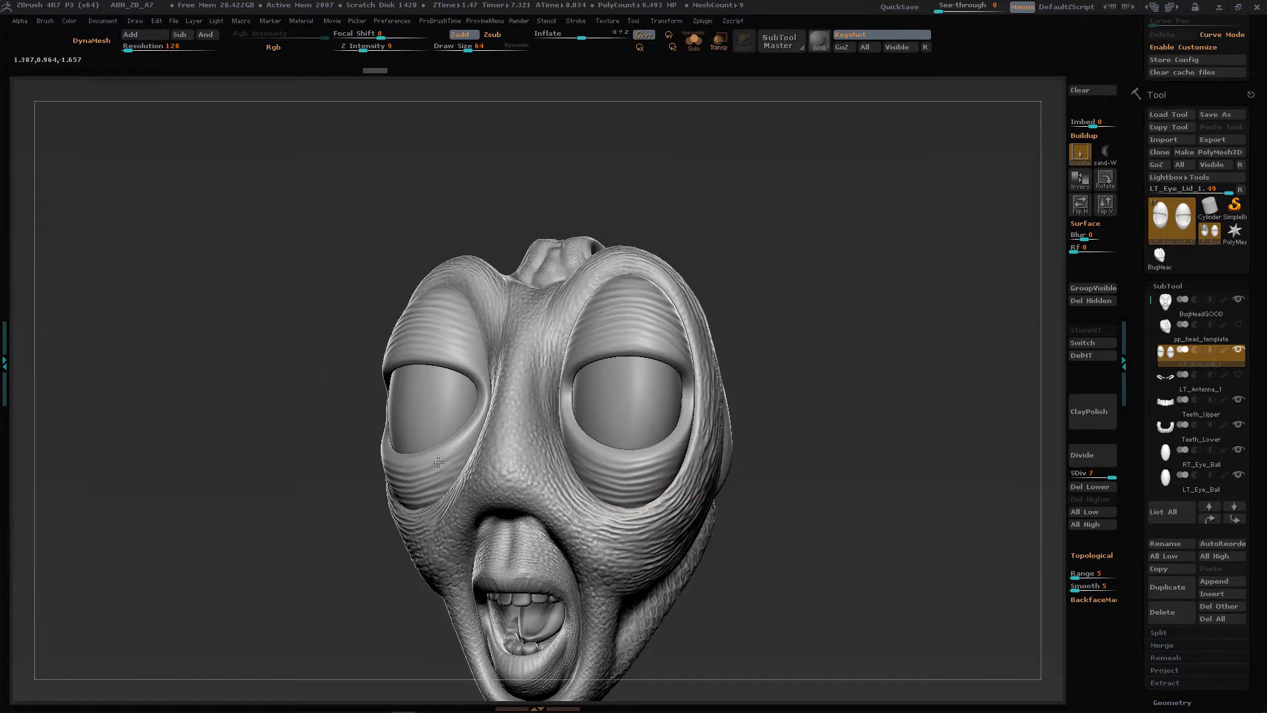
left_click_drag(784, 509, 750, 535)
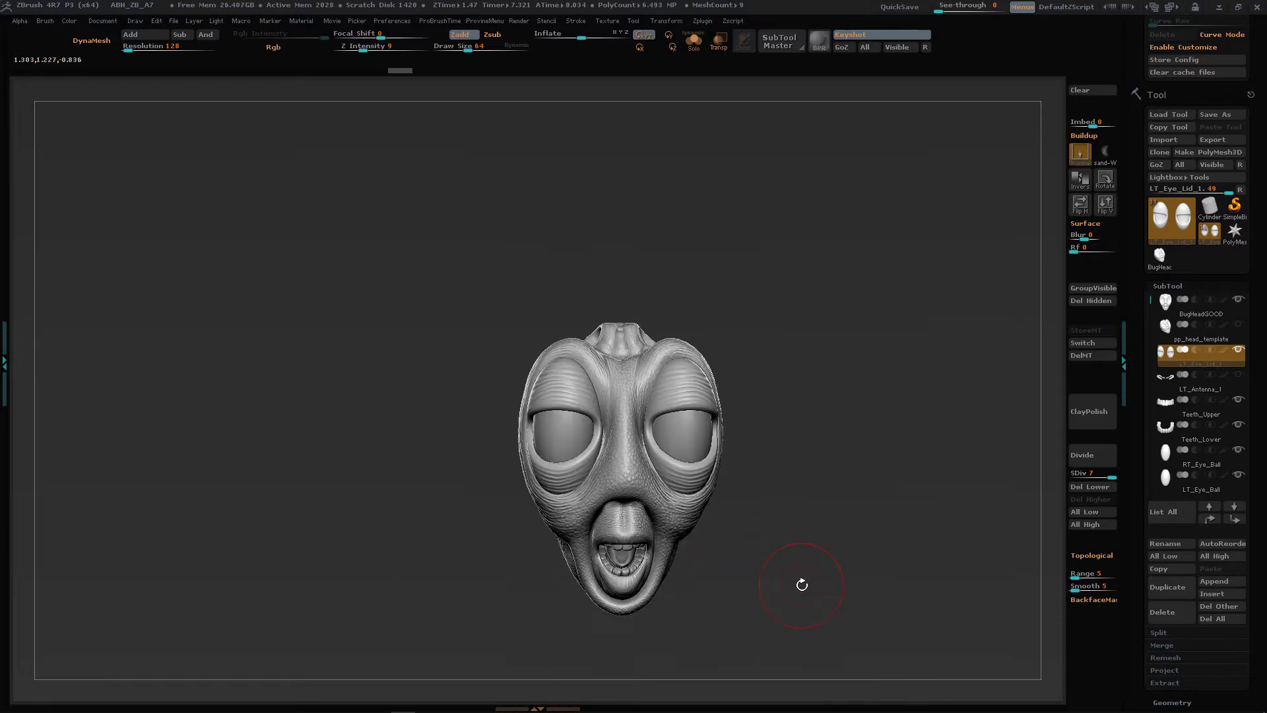
left_click_drag(802, 585, 841, 589)
Inspect the eyelid wrinkles from the side and front and touch them up toward the lids' outer edges.
right_click_drag(684, 355, 650, 334, "ctrl")
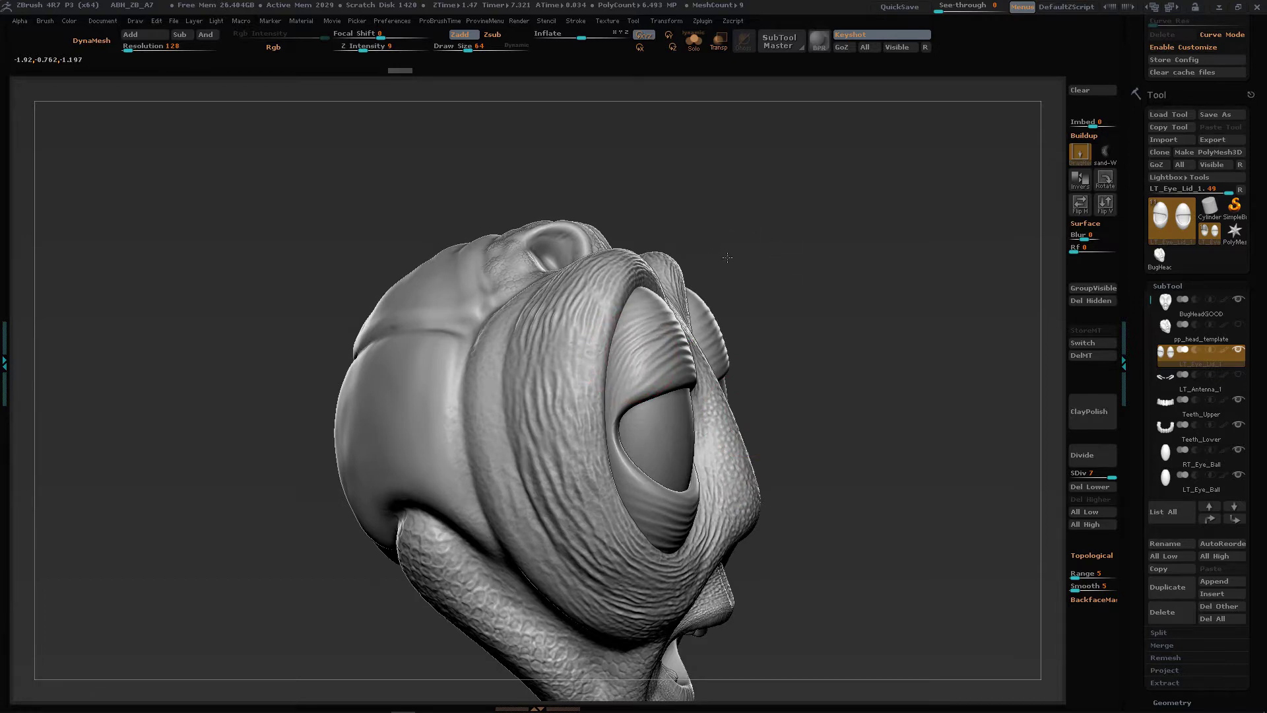
left_click_drag(762, 317, 730, 460)
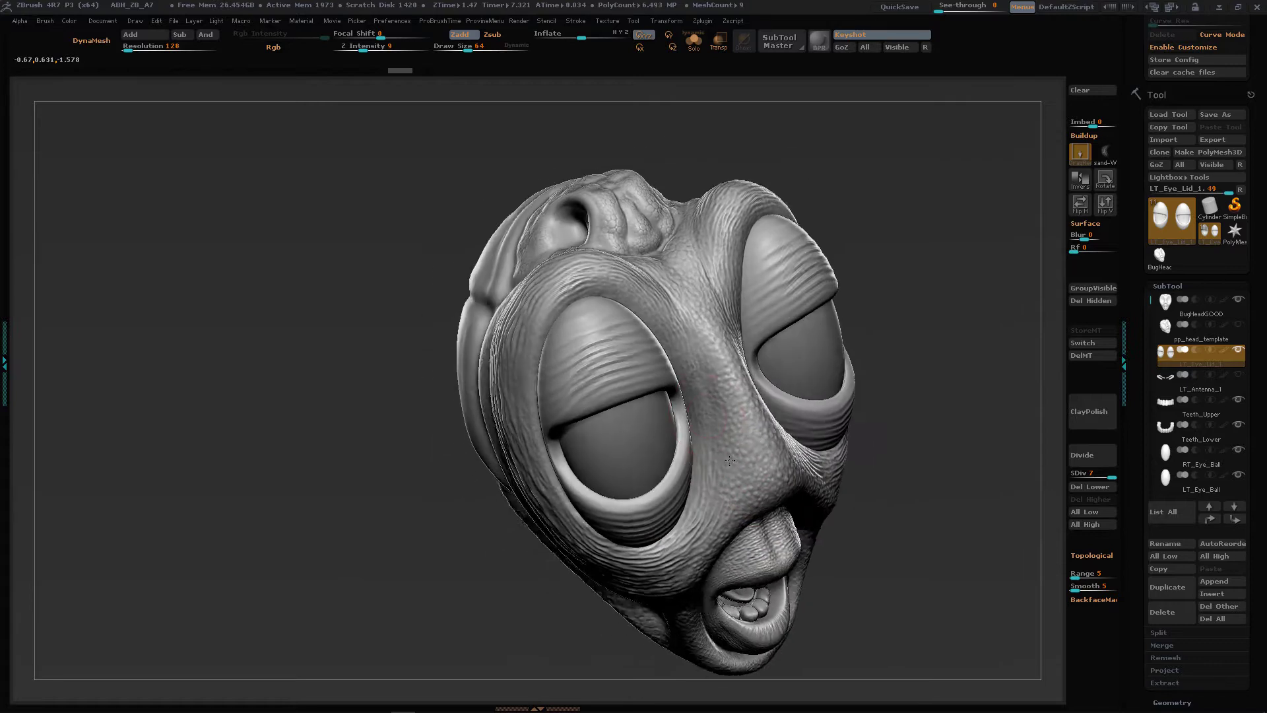
right_click_drag(607, 320, 558, 401, "alt")
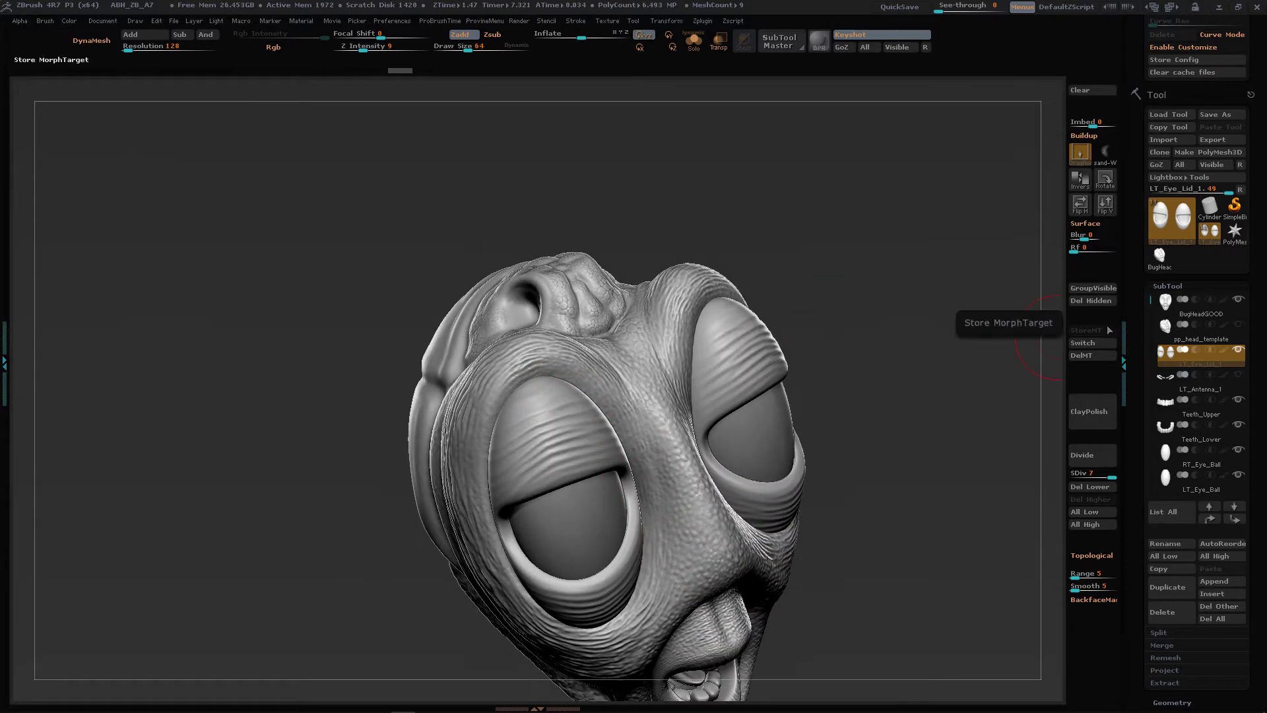
left_click_drag(810, 376, 726, 340)
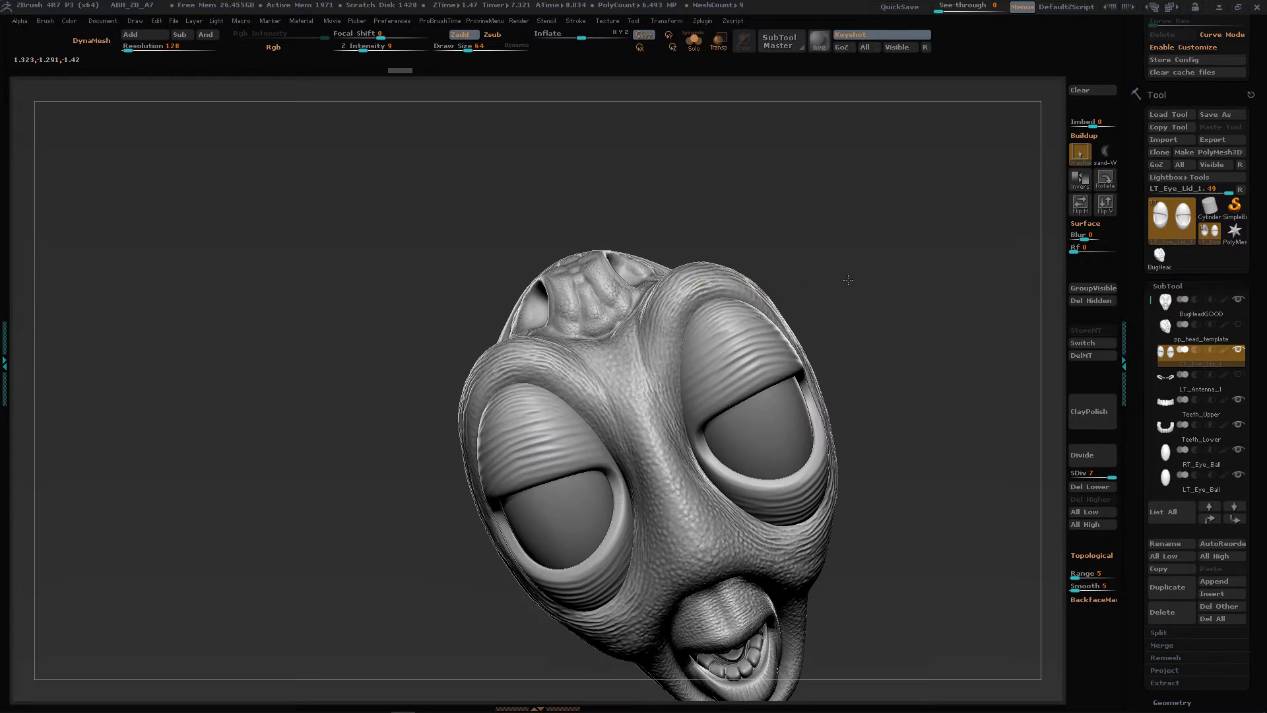
mouse_move(882, 357)
left_mouse_down()
mouse_move(840, 401)
mouse_move(892, 523)
mouse_move(825, 528)
mouse_move(631, 481)
mouse_move(809, 596)
mouse_move(780, 588)
left_mouse_up()
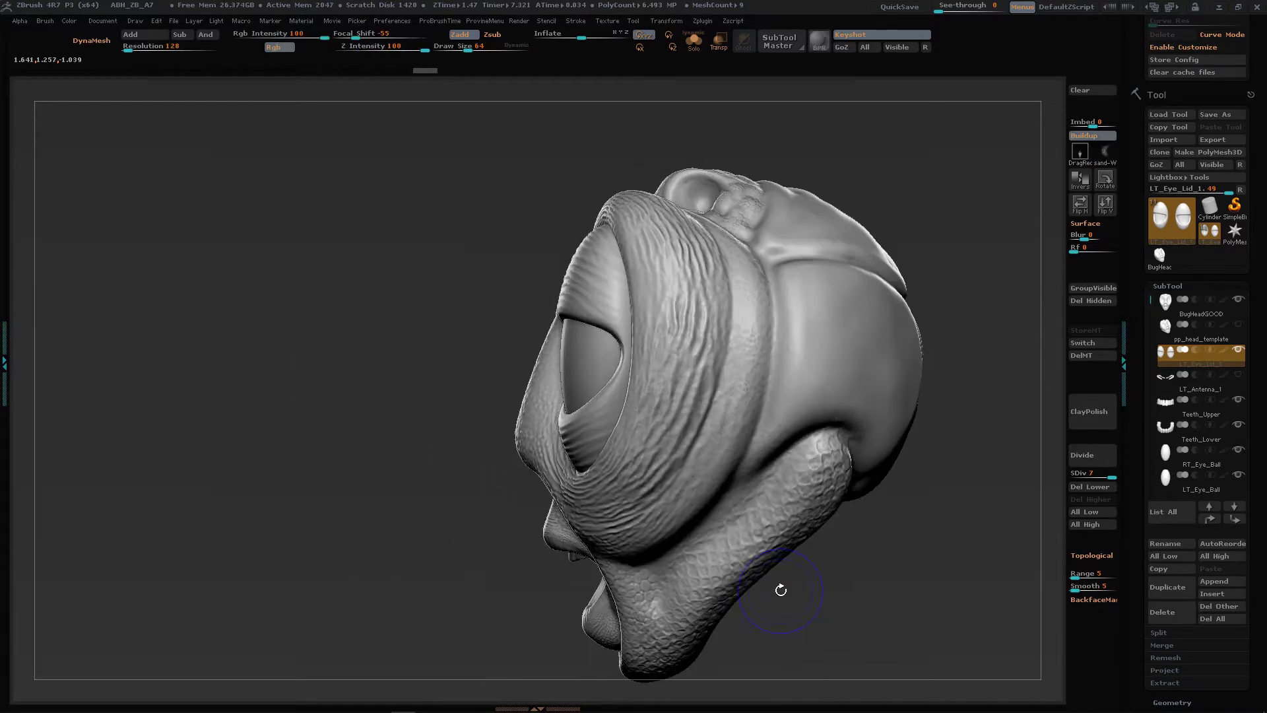
mouse_move(528, 231)
left_mouse_down()
mouse_move(721, 518)
mouse_move(847, 416)
left_mouse_up()
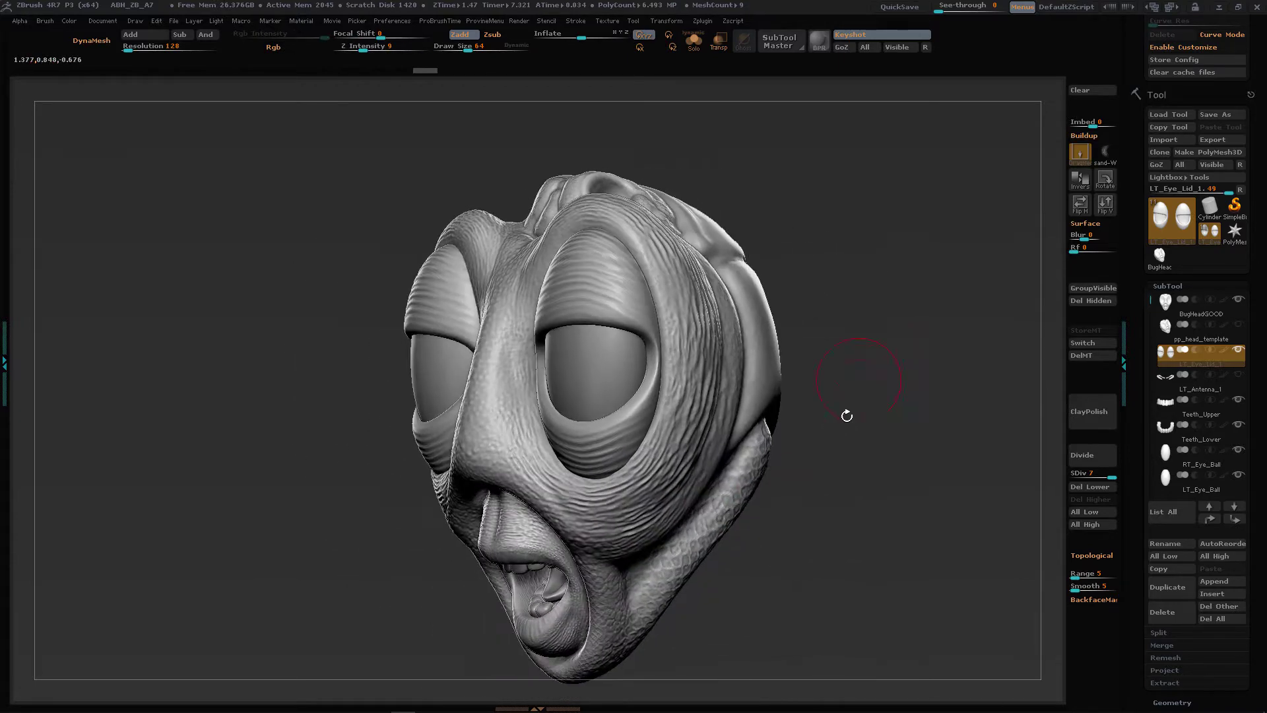
Set the brush alpha to sand-Warp_a1 and check the eyelids from several angles.
left_click(1096, 159)
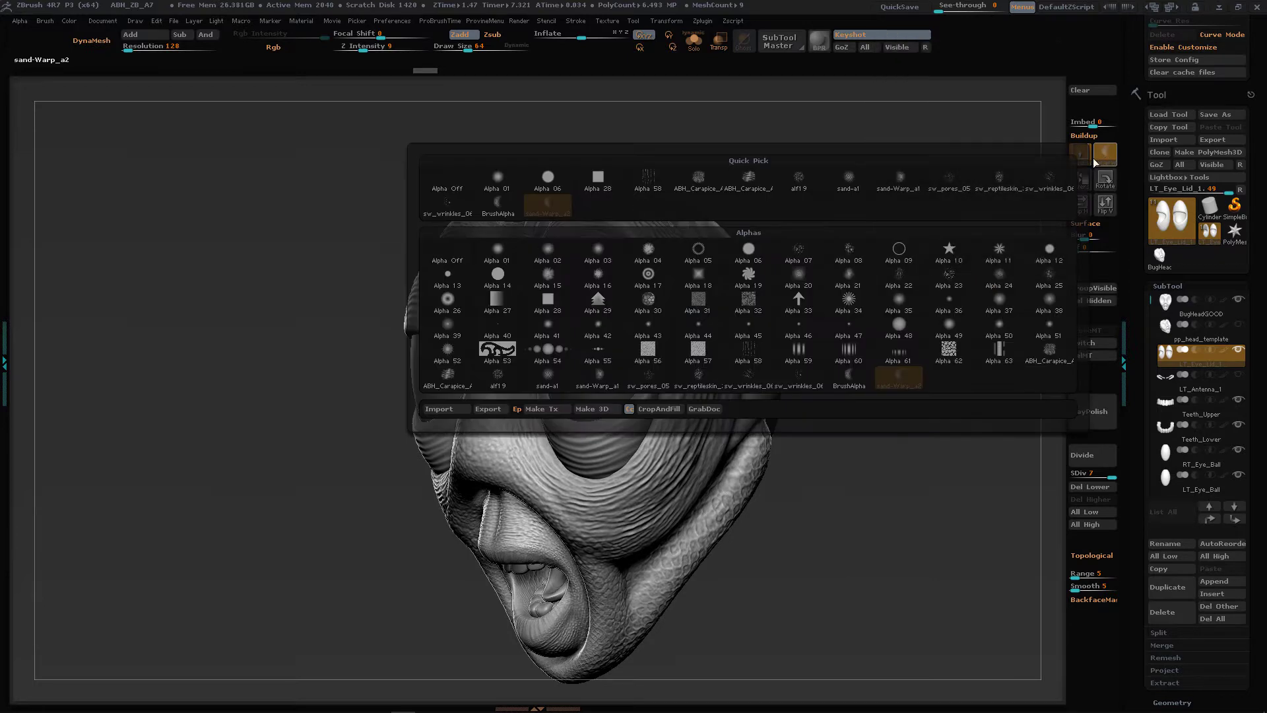
left_click(894, 189)
left_click_drag(834, 218, 739, 238)
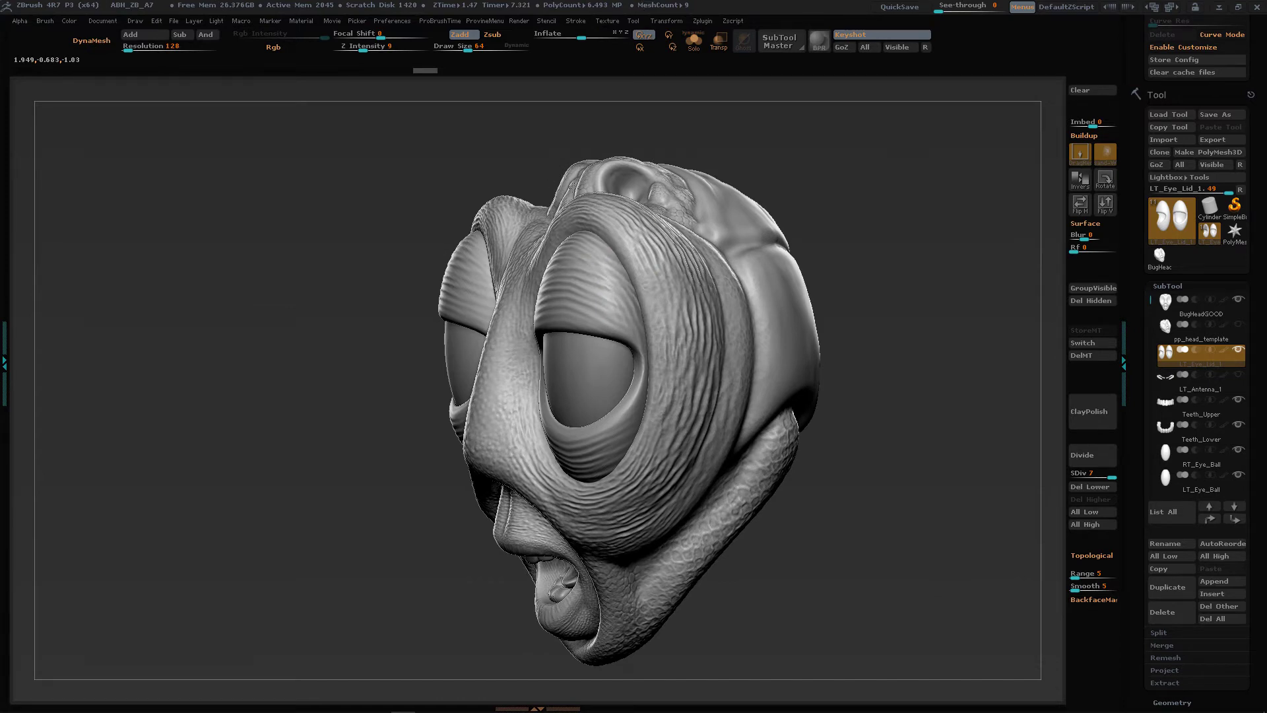
right_click_drag(728, 441, 781, 445, "alt")
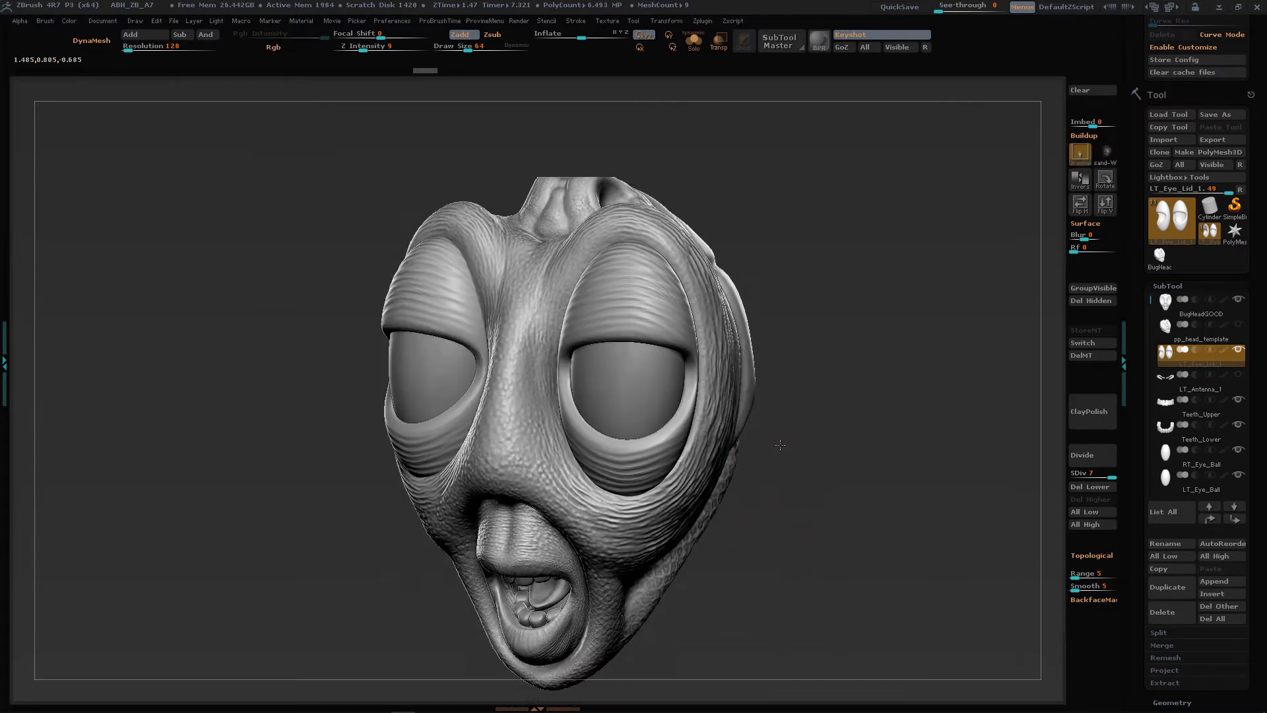
left_click_drag(780, 445, 614, 449)
Try adding fine surface texture to the eyelids with the sand-a1 alpha and undo the stroke.
left_click(1081, 153)
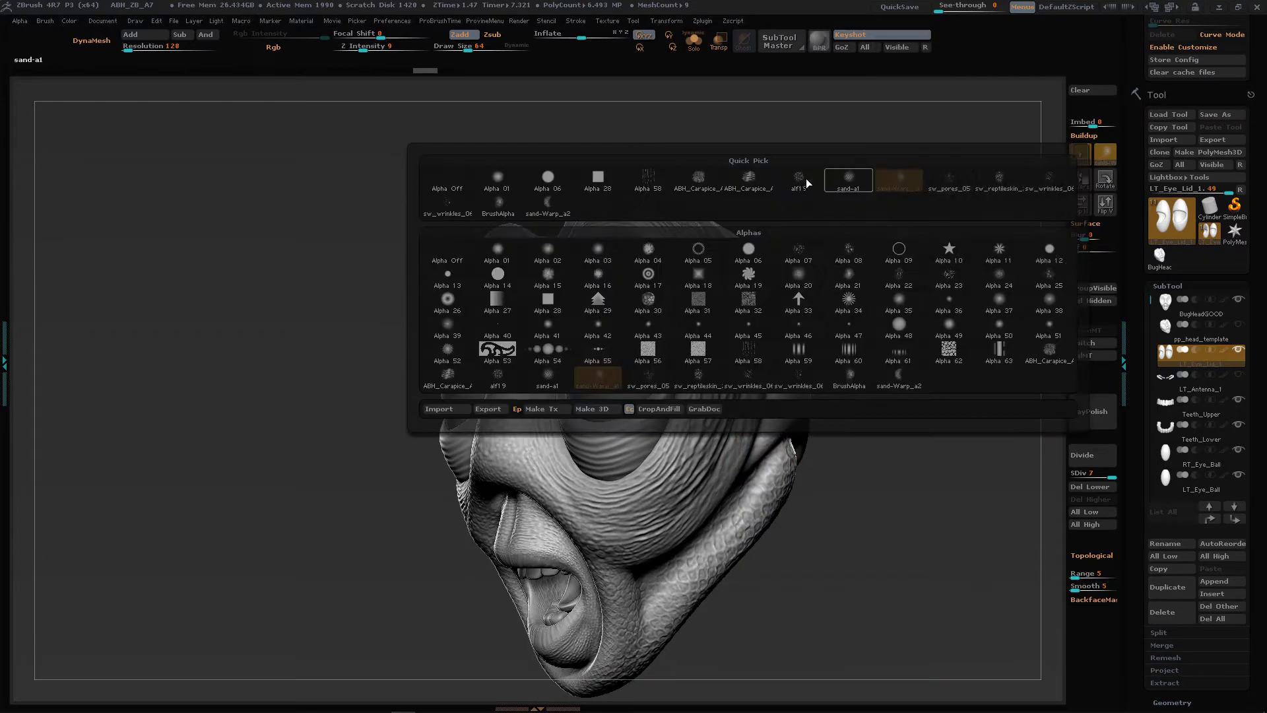
left_click(850, 181)
right_click_drag(644, 369, 769, 386)
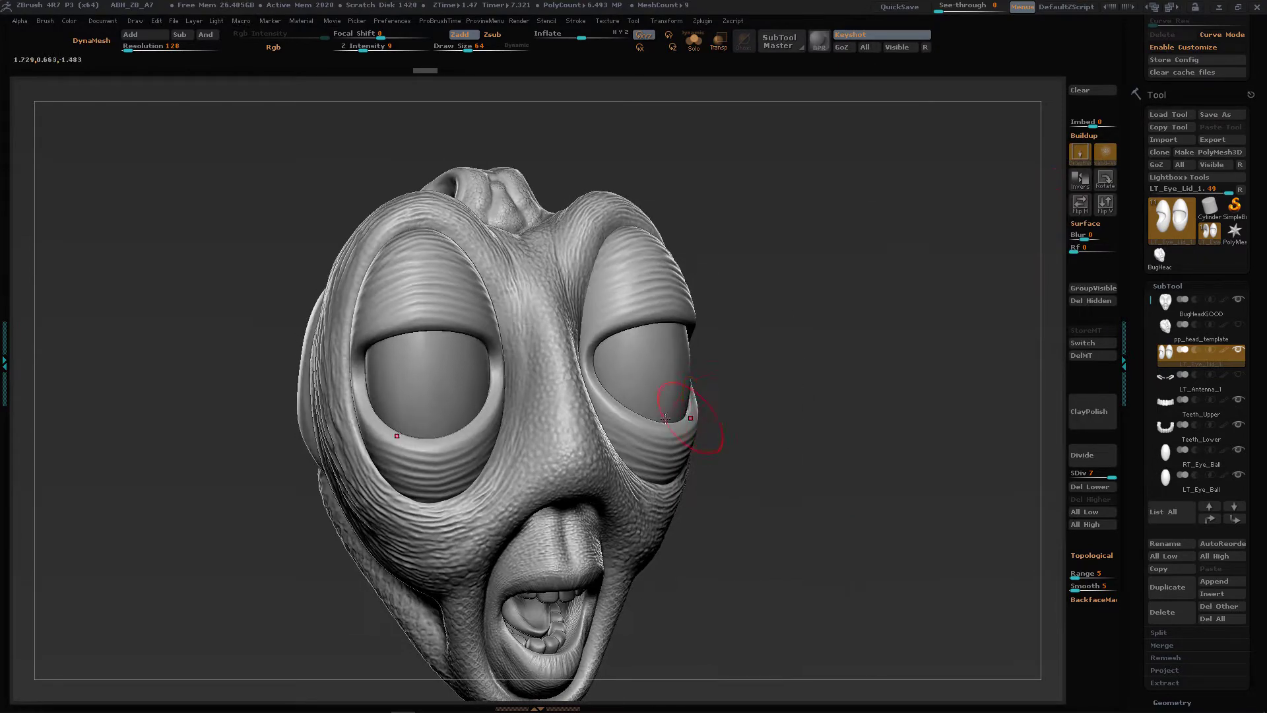
left_click_drag(665, 418, 621, 279)
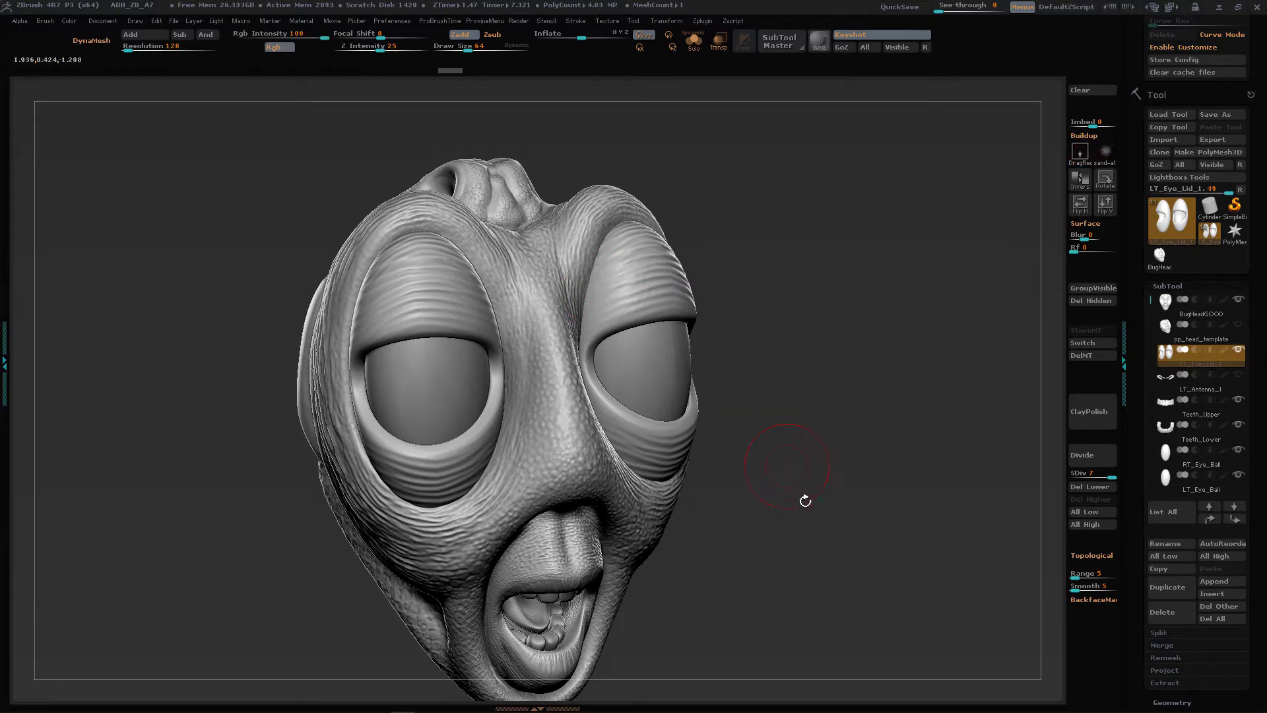
left_click_drag(806, 501, 776, 503)
right_click_drag(775, 503, 798, 509)
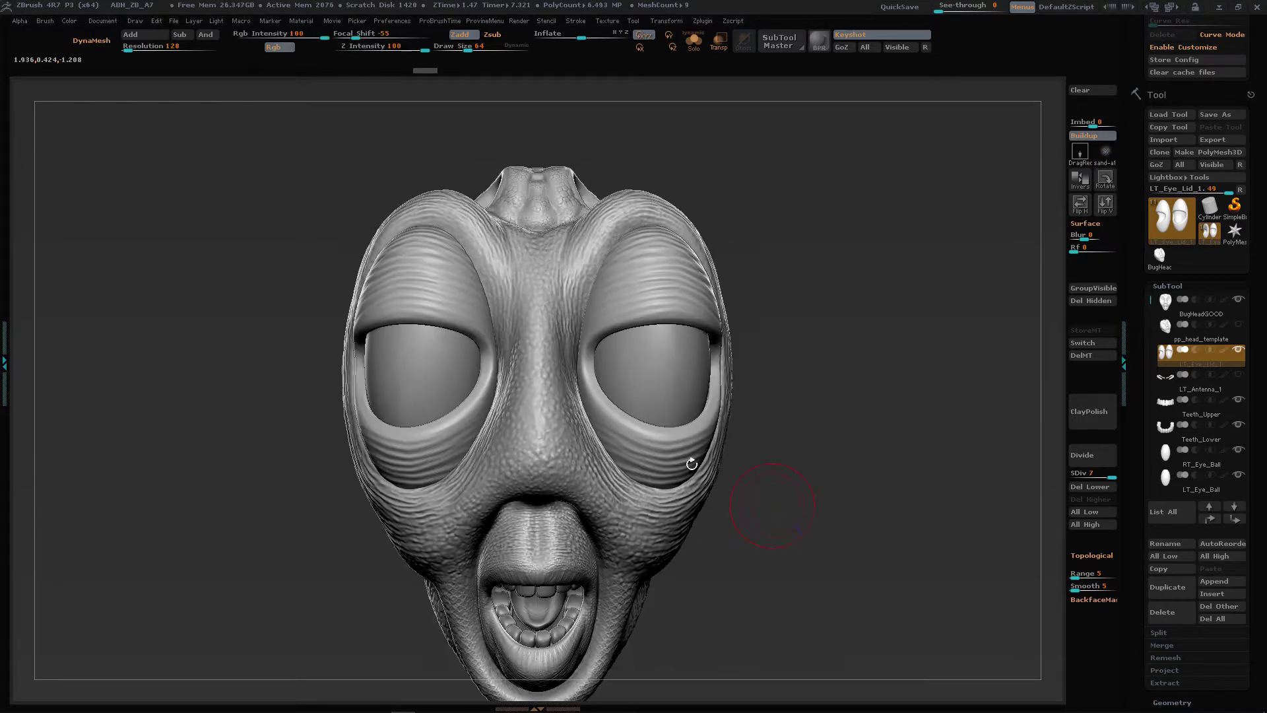
right_click_drag(691, 462, 701, 505, "ctrl")
left_click_drag(700, 504, 841, 592)
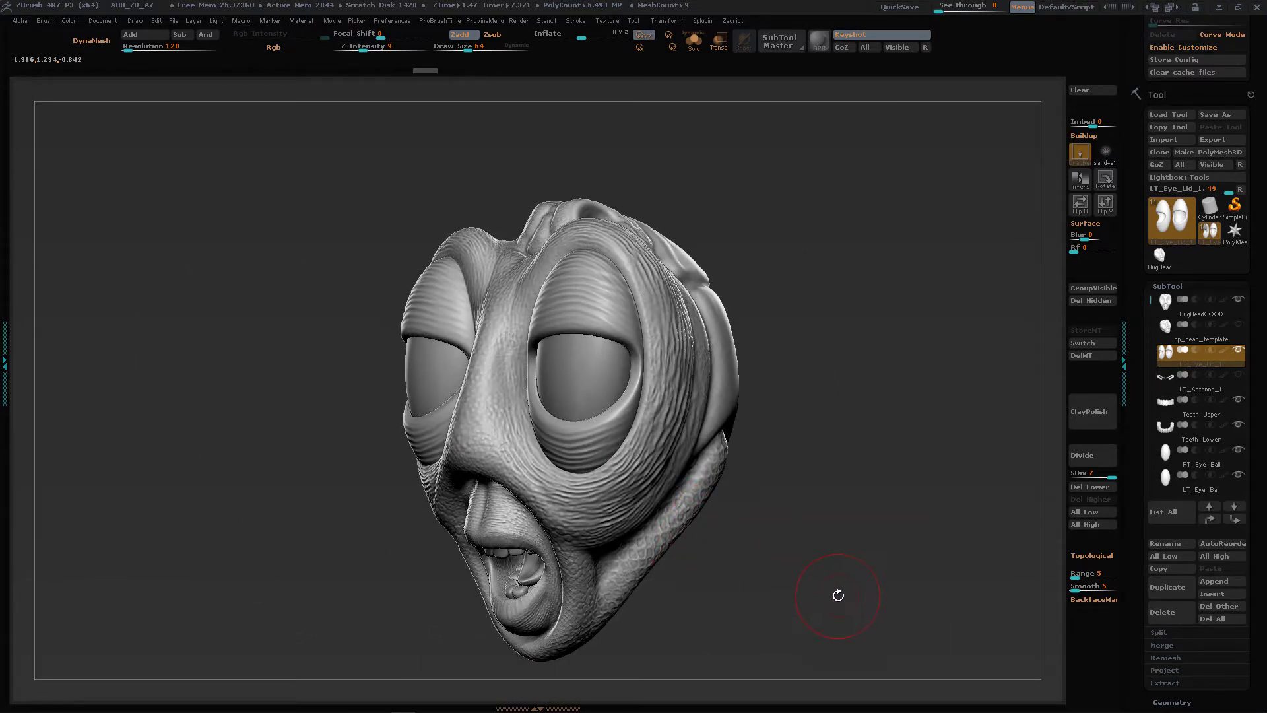
Switch the brush to an ABH_Carapice alpha and break up the wrinkles along the upper eyelid's outer side.
left_click(1088, 156)
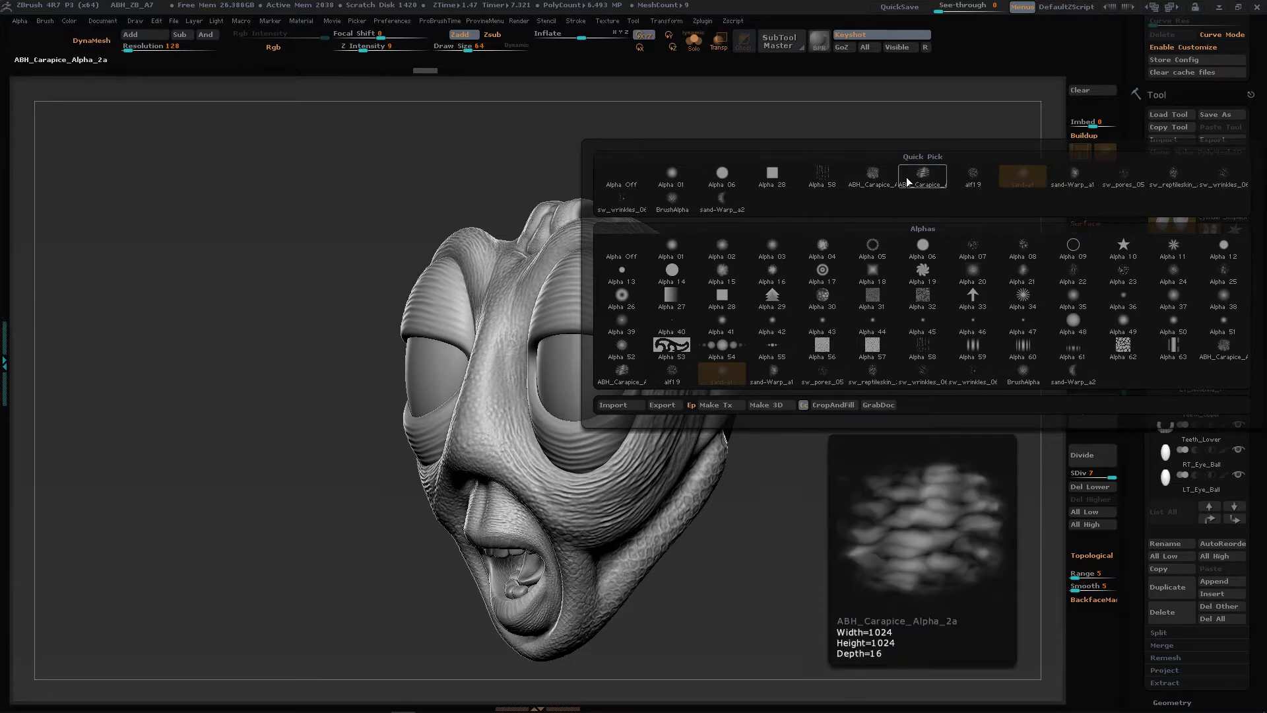
left_click(876, 180)
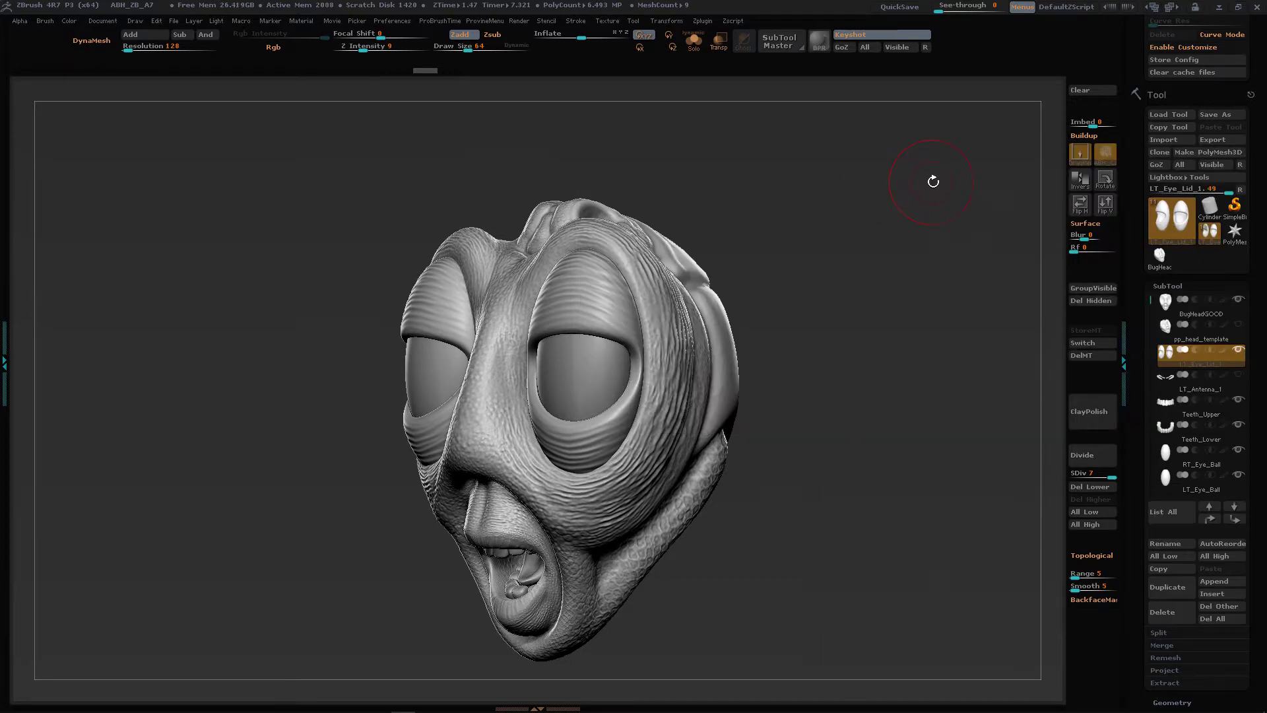
left_click(1106, 155)
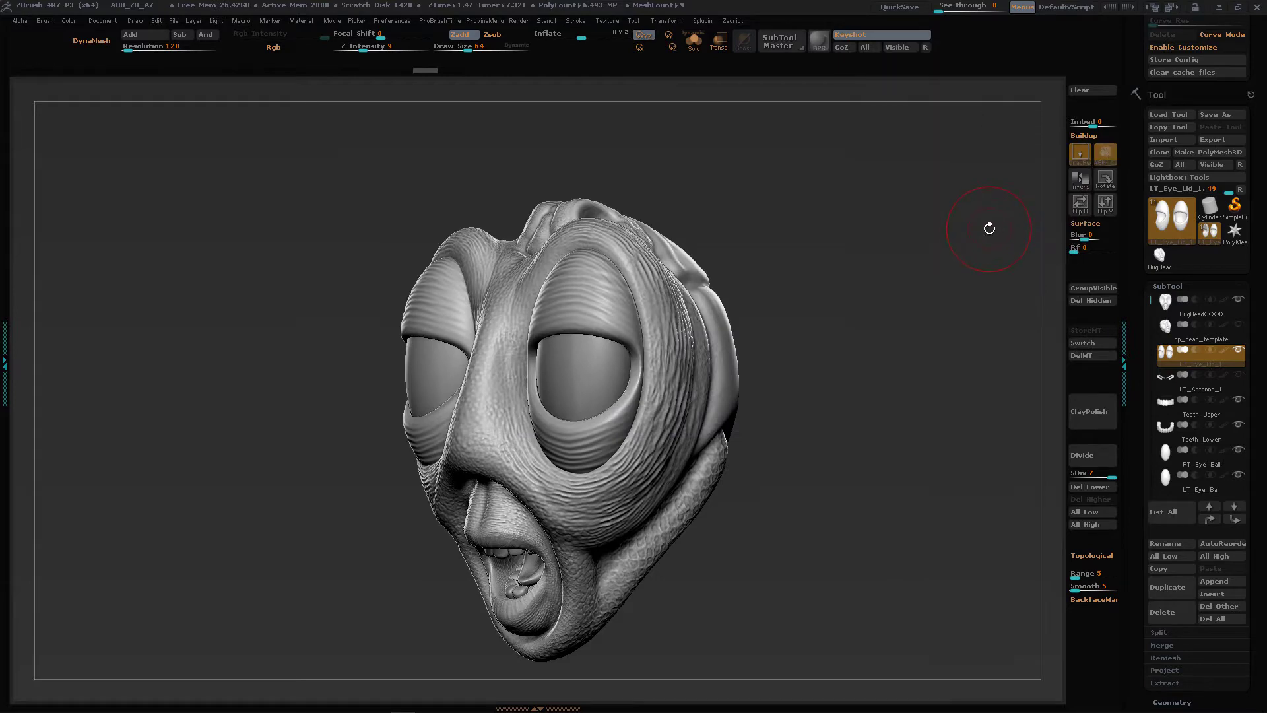
left_click_drag(765, 304, 825, 555)
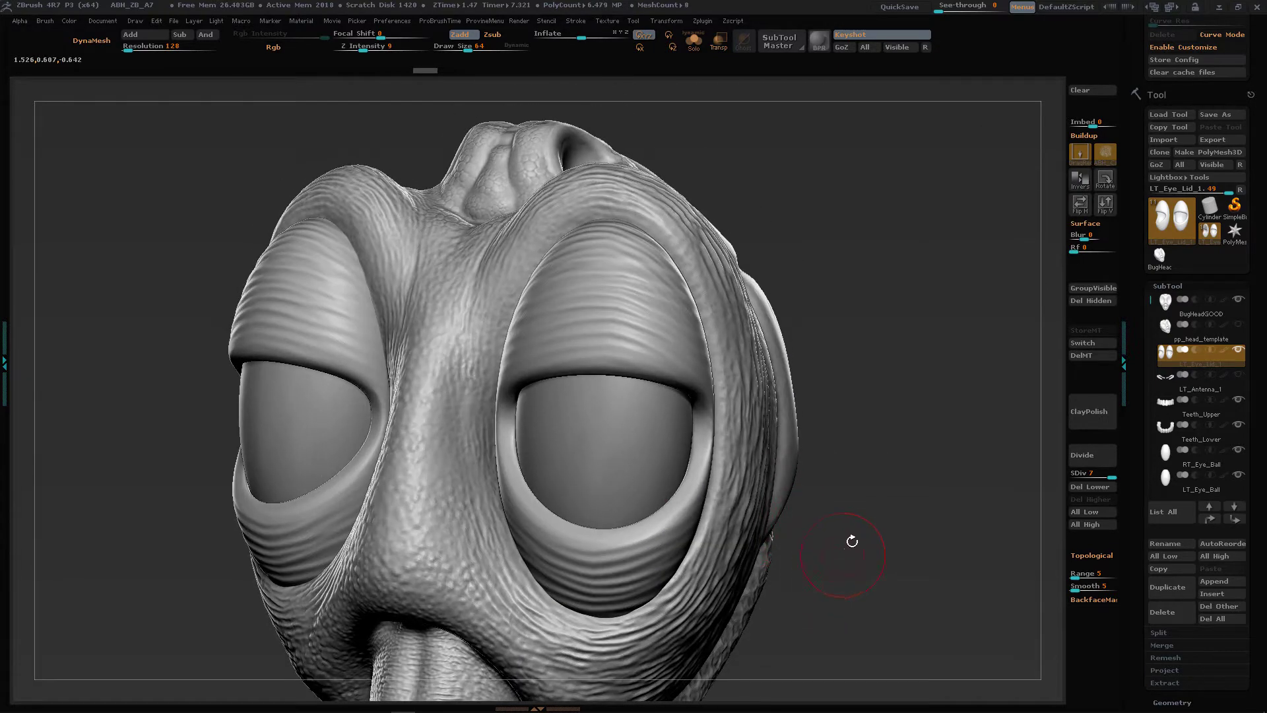
left_click_drag(786, 413, 765, 422)
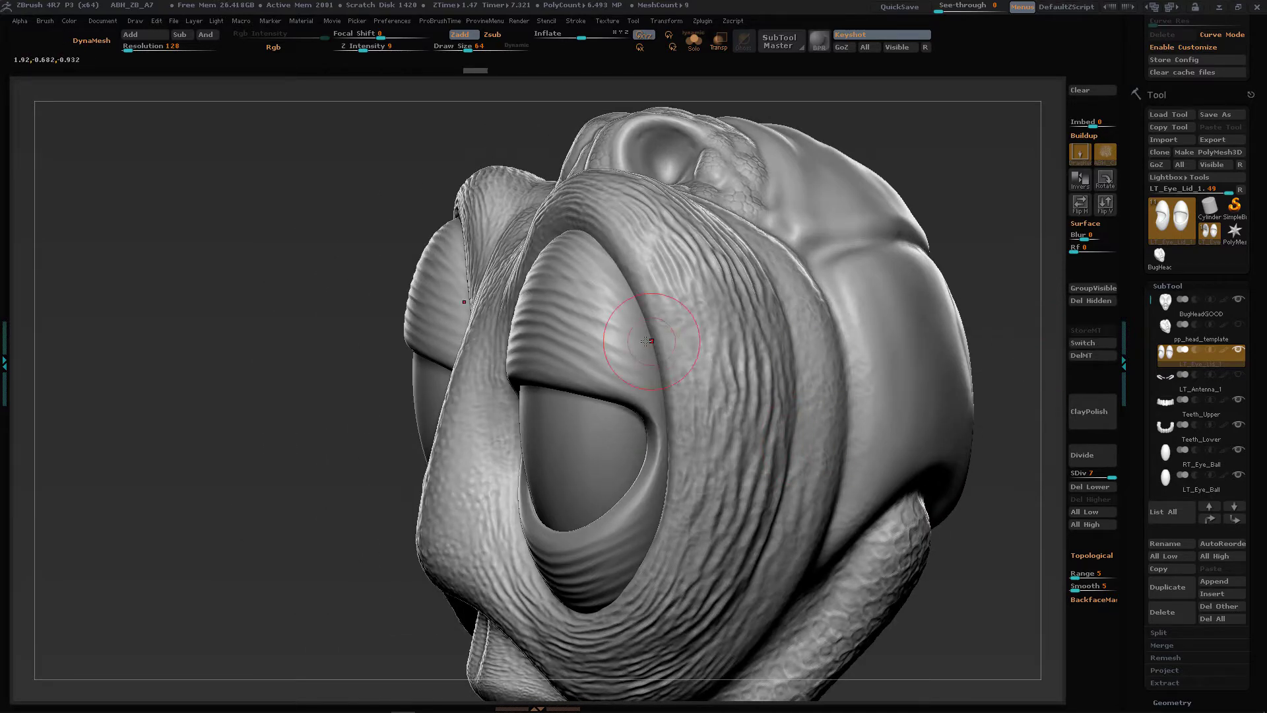
left_click_drag(646, 341, 642, 380)
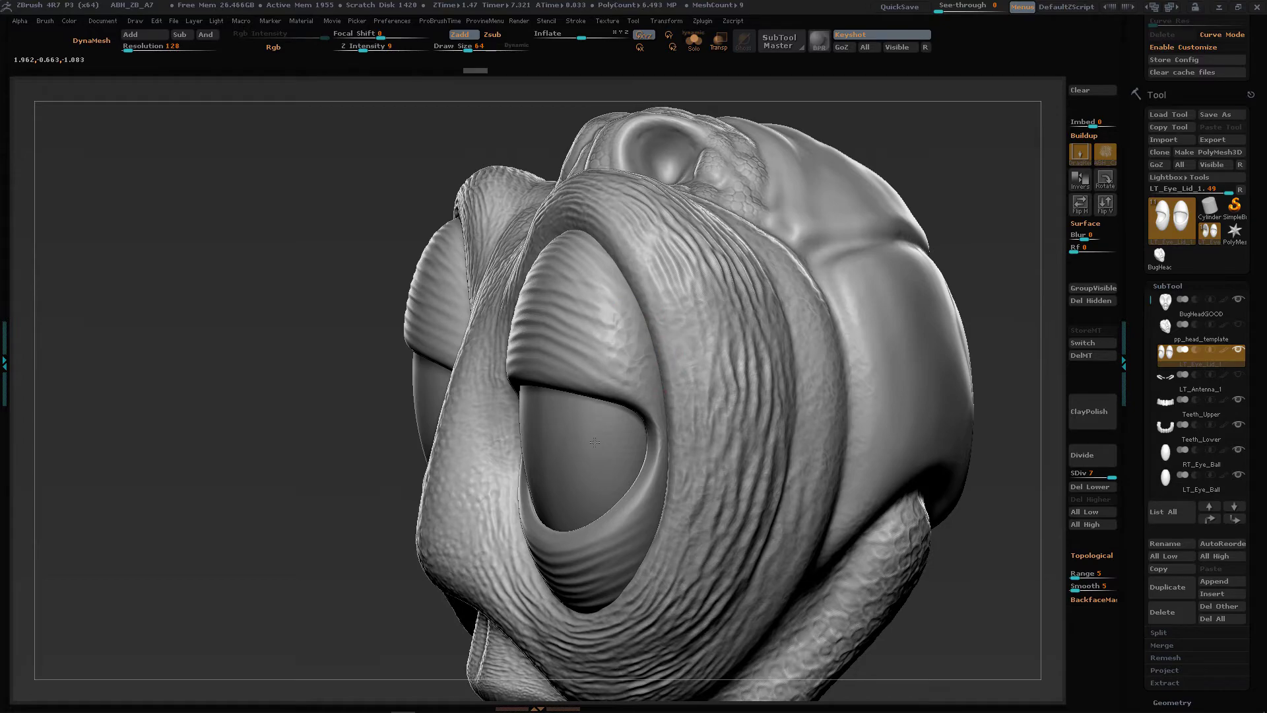
Texture the rest of both upper eyelids with irregular skin detail over the horizontal wrinkles.
mouse_move(594, 442)
right_mouse_down()
mouse_move(724, 433)
mouse_move(627, 389)
right_mouse_up()
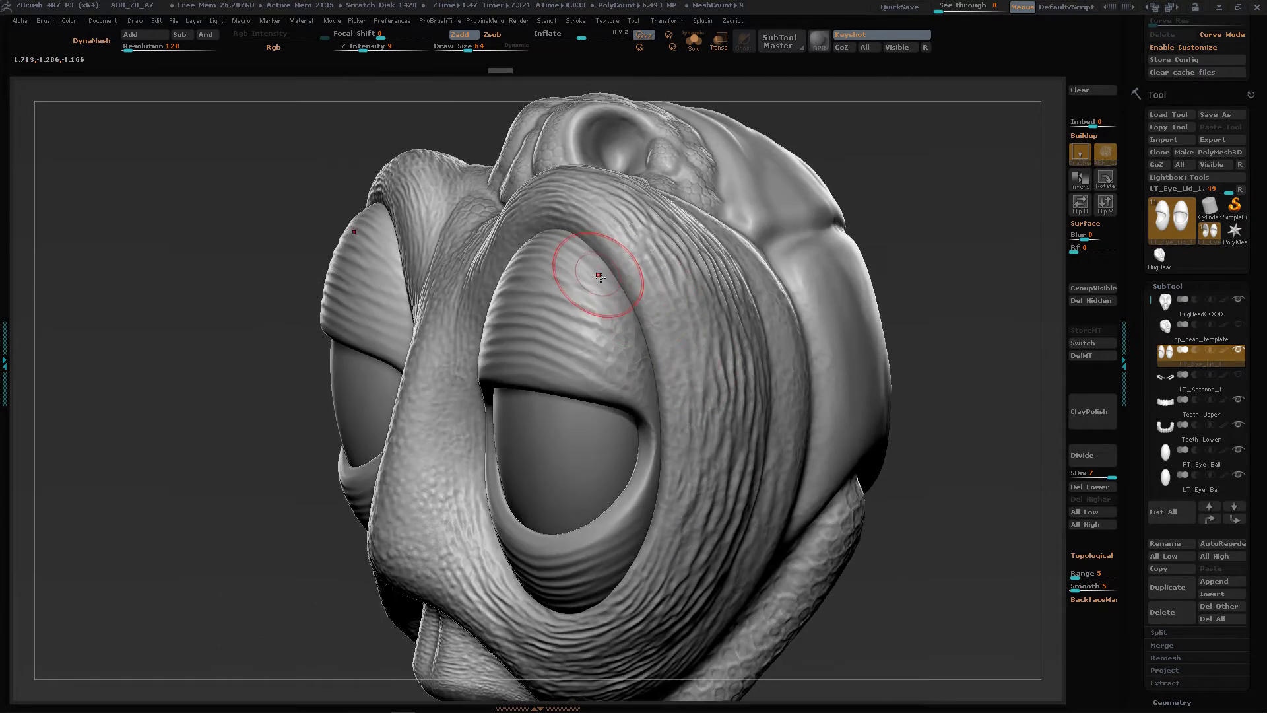
left_click_drag(600, 277, 438, 375)
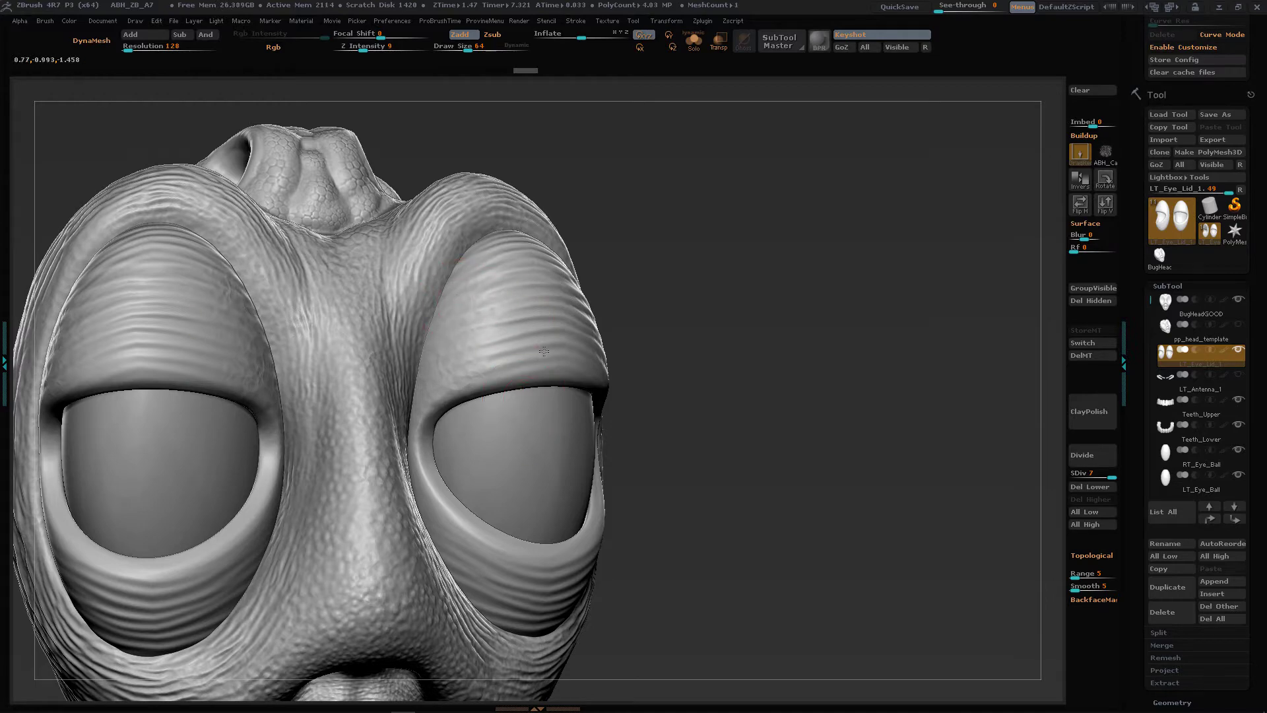
mouse_move(532, 330)
right_mouse_down()
mouse_move(512, 350)
mouse_move(515, 340)
right_mouse_up()
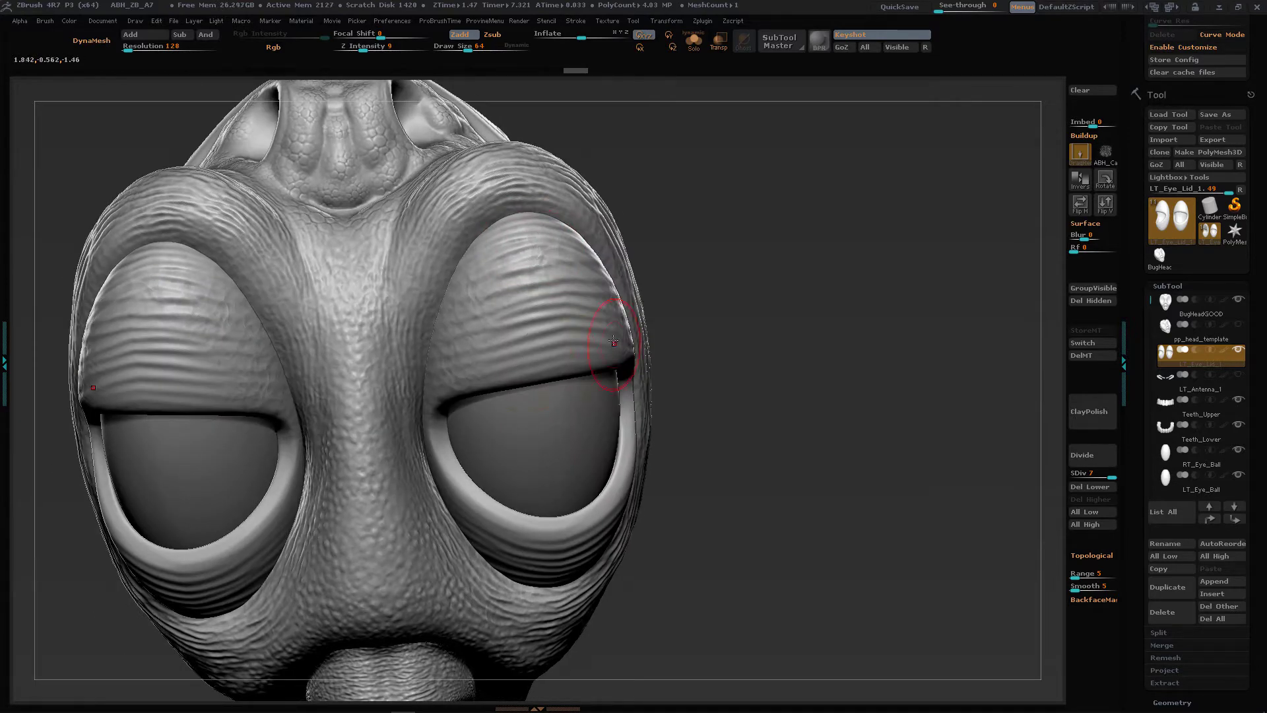
left_click_drag(613, 342, 580, 302)
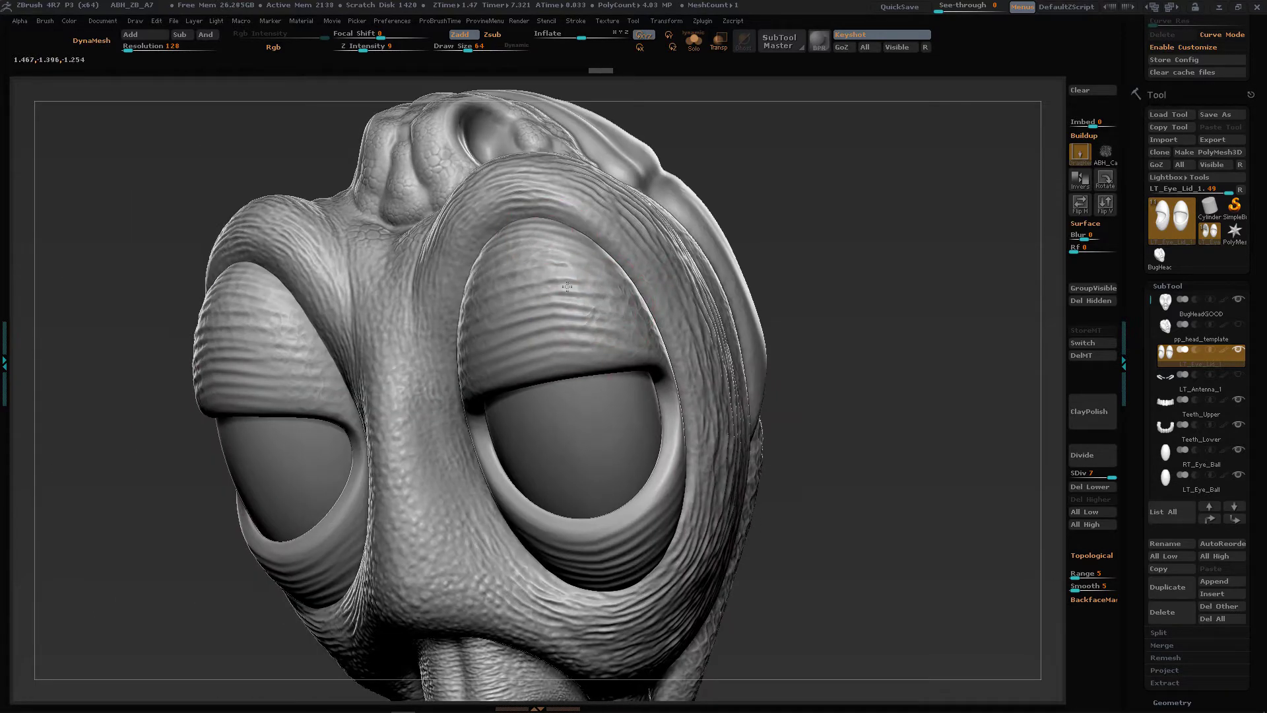
right_click_drag(580, 341, 529, 351)
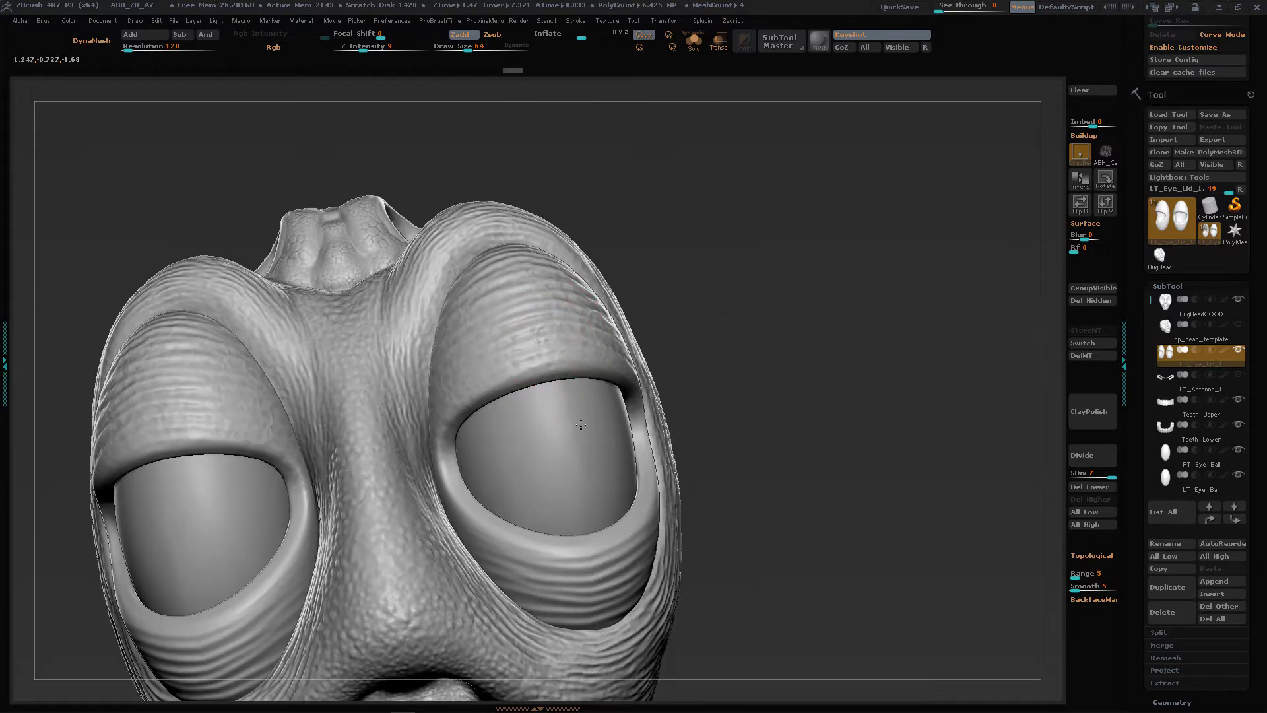
Brush the same irregular skin texture over the lower eyelids, from the inner to the outer corners.
left_click_drag(581, 424, 478, 578)
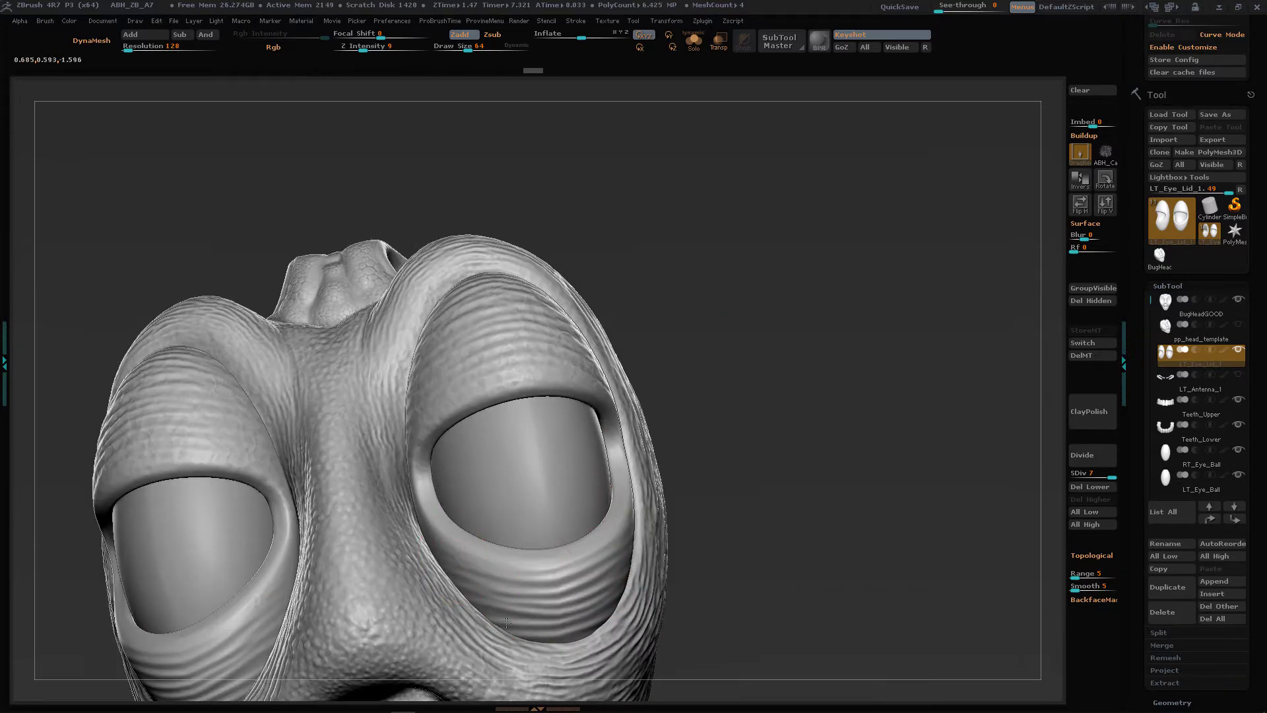
left_click_drag(541, 670, 636, 555)
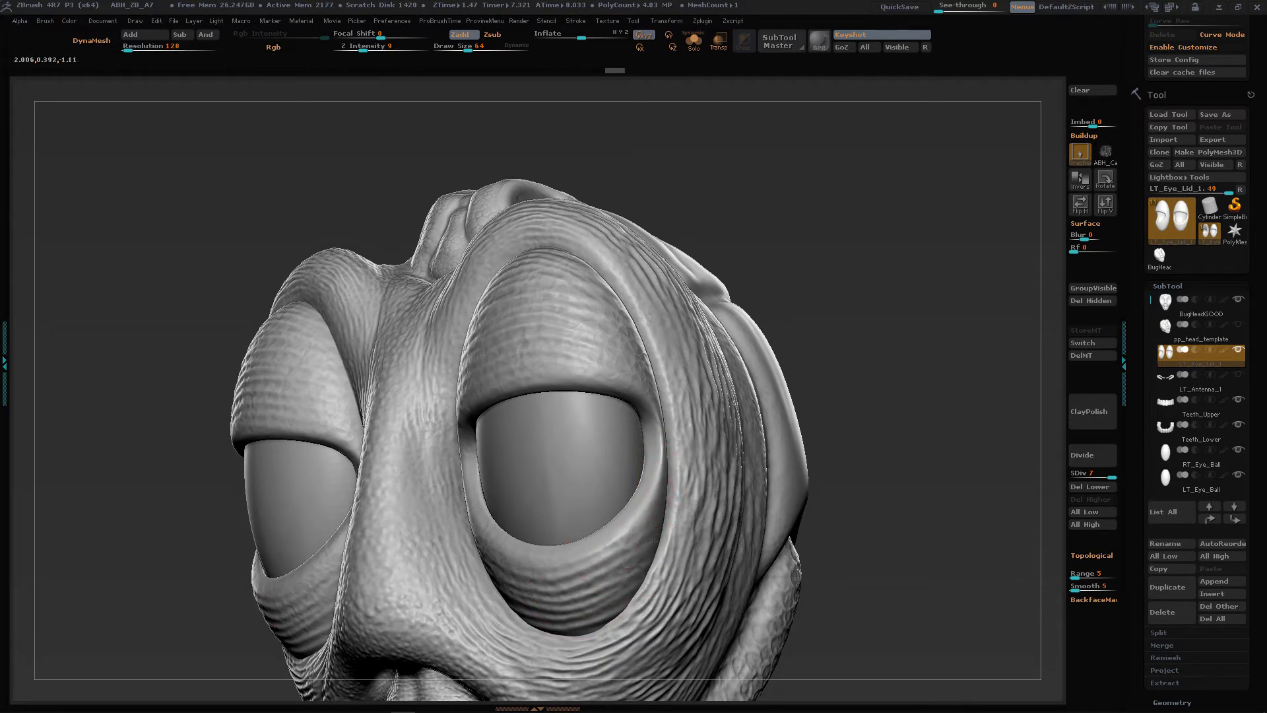
left_click_drag(666, 466, 482, 492)
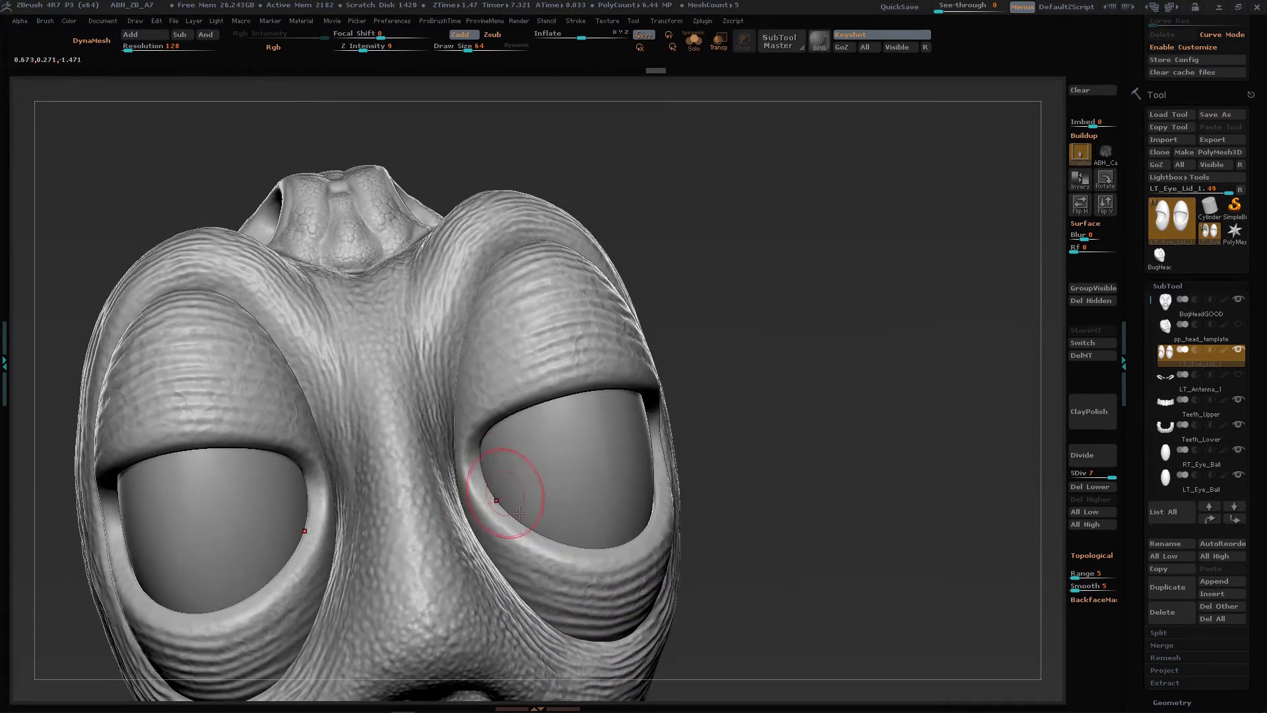
left_click_drag(522, 582, 658, 490)
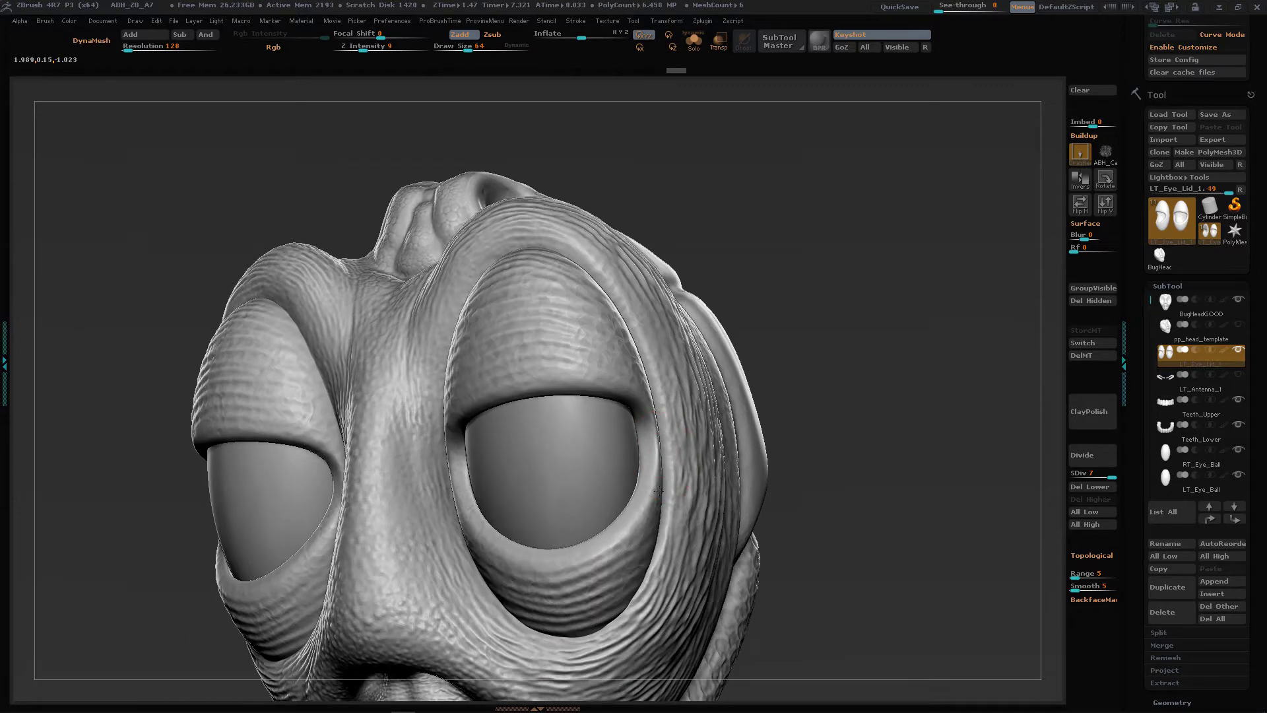
right_click_drag(651, 431, 643, 336)
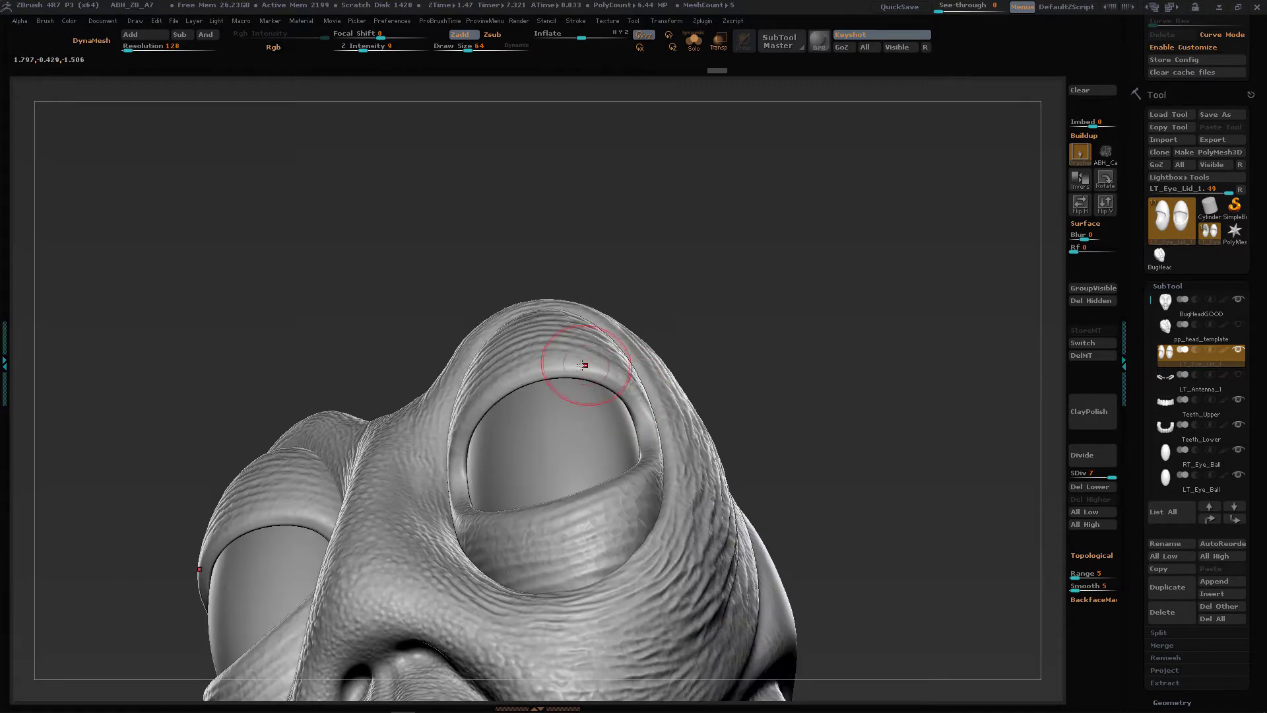
Brush the irregular skin texture along the eyelids' outer edges and lower rims, blending it into the horizontal wrinkles.
right_click_drag(587, 457, 595, 534)
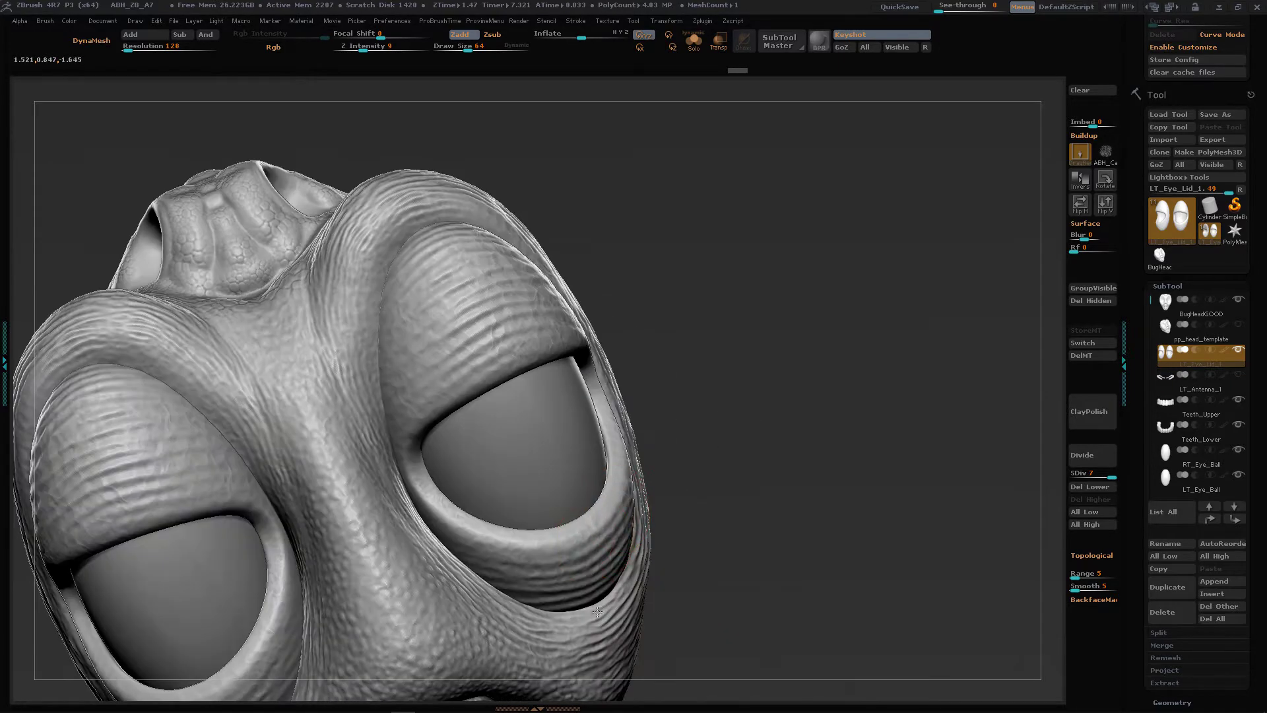
right_click_drag(597, 612, 622, 418)
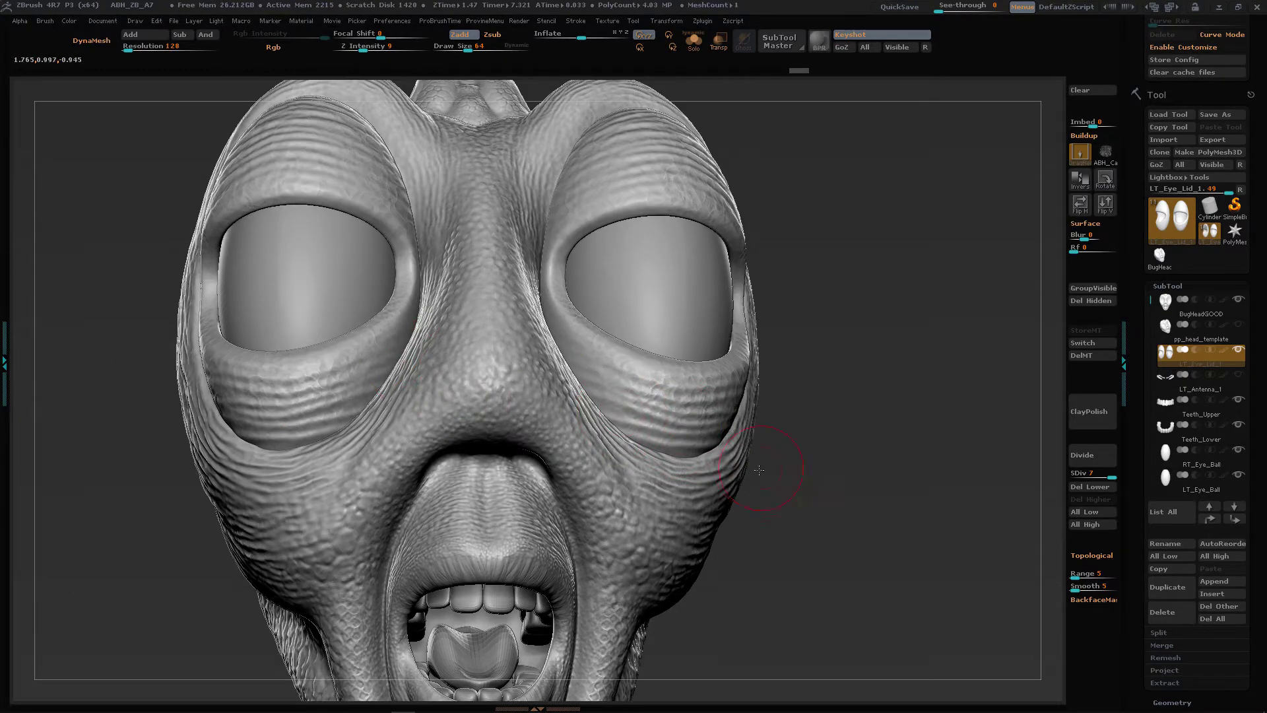
mouse_move(759, 469)
left_mouse_down()
mouse_move(760, 541)
mouse_move(850, 586)
mouse_move(841, 593)
mouse_move(842, 538)
left_mouse_up()
mouse_move(671, 373)
right_mouse_down()
mouse_move(611, 370)
mouse_move(614, 435)
right_mouse_up()
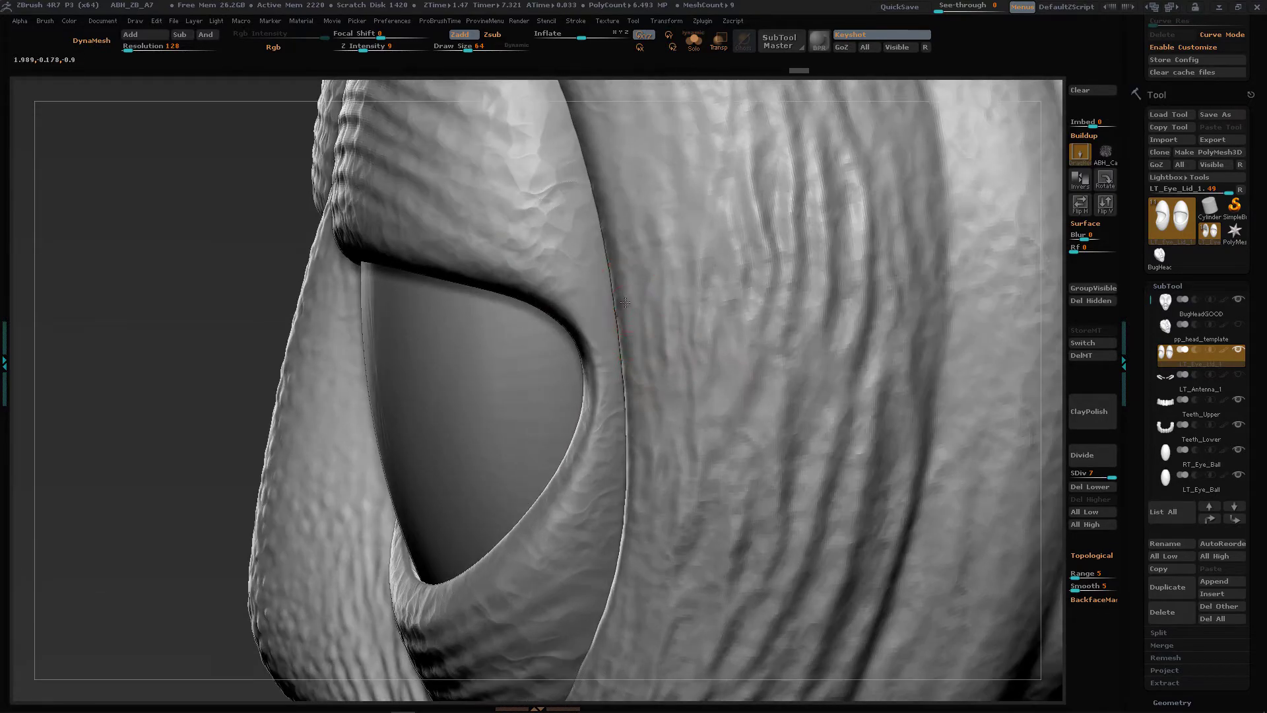
right_click_drag(650, 290, 621, 279)
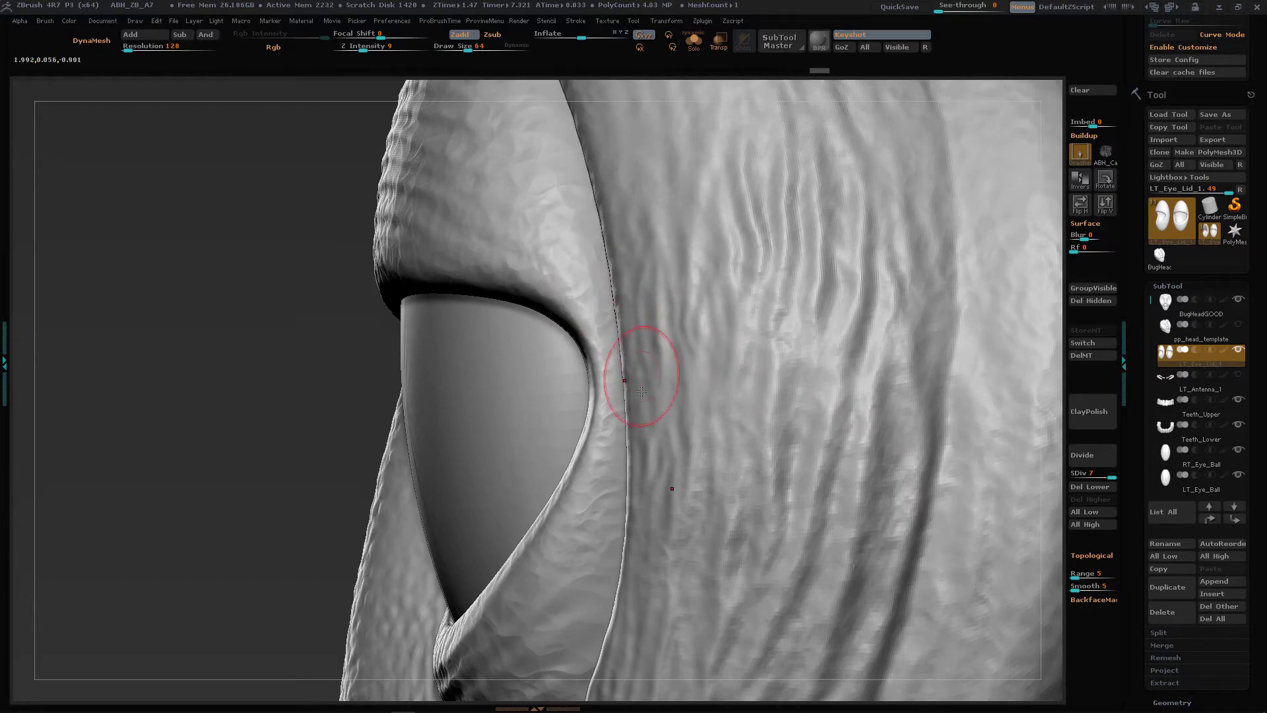
mouse_move(642, 392)
right_mouse_down()
mouse_move(645, 358)
mouse_move(627, 381)
right_mouse_up()
mouse_move(587, 553)
right_mouse_down()
mouse_move(637, 498)
mouse_move(701, 470)
mouse_move(646, 431)
mouse_move(656, 447)
right_mouse_up()
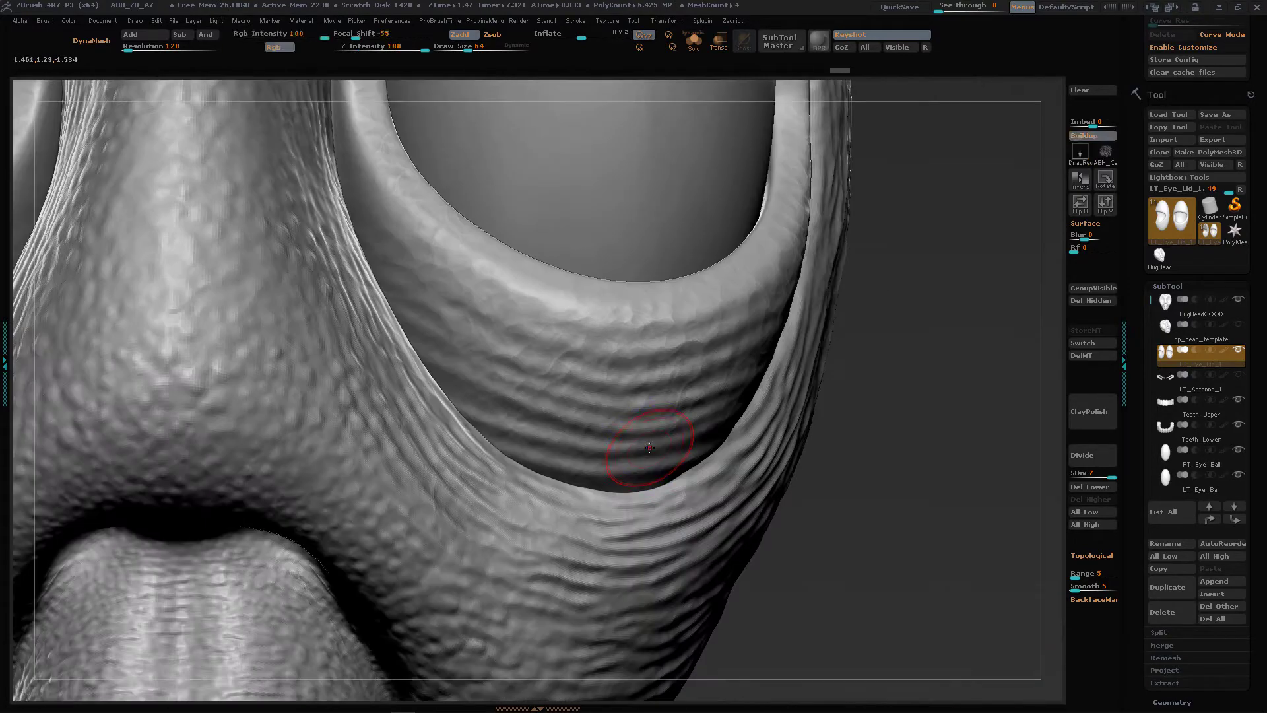
Texture the inner corners of both eyelids with the same irregular skin detail.
right_click_drag(594, 370, 697, 456, "alt")
right_click_drag(697, 455, 647, 289, "ctrl")
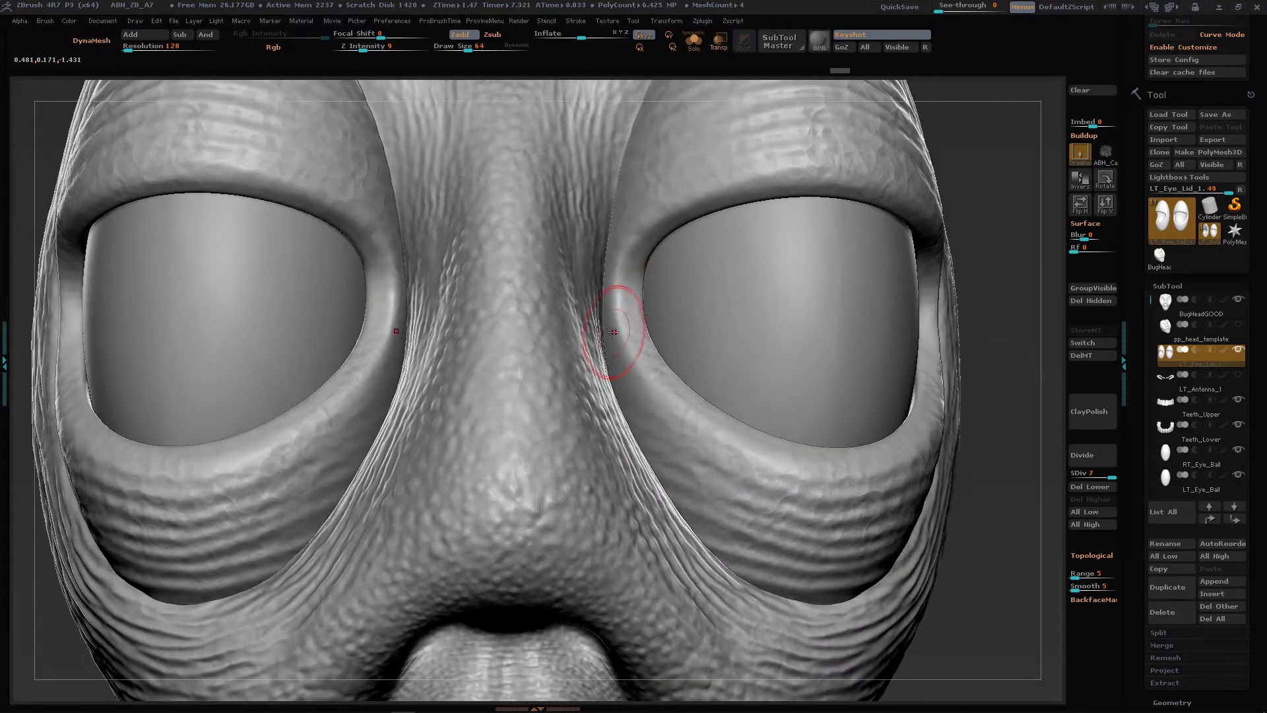
left_click_drag(634, 415, 611, 241)
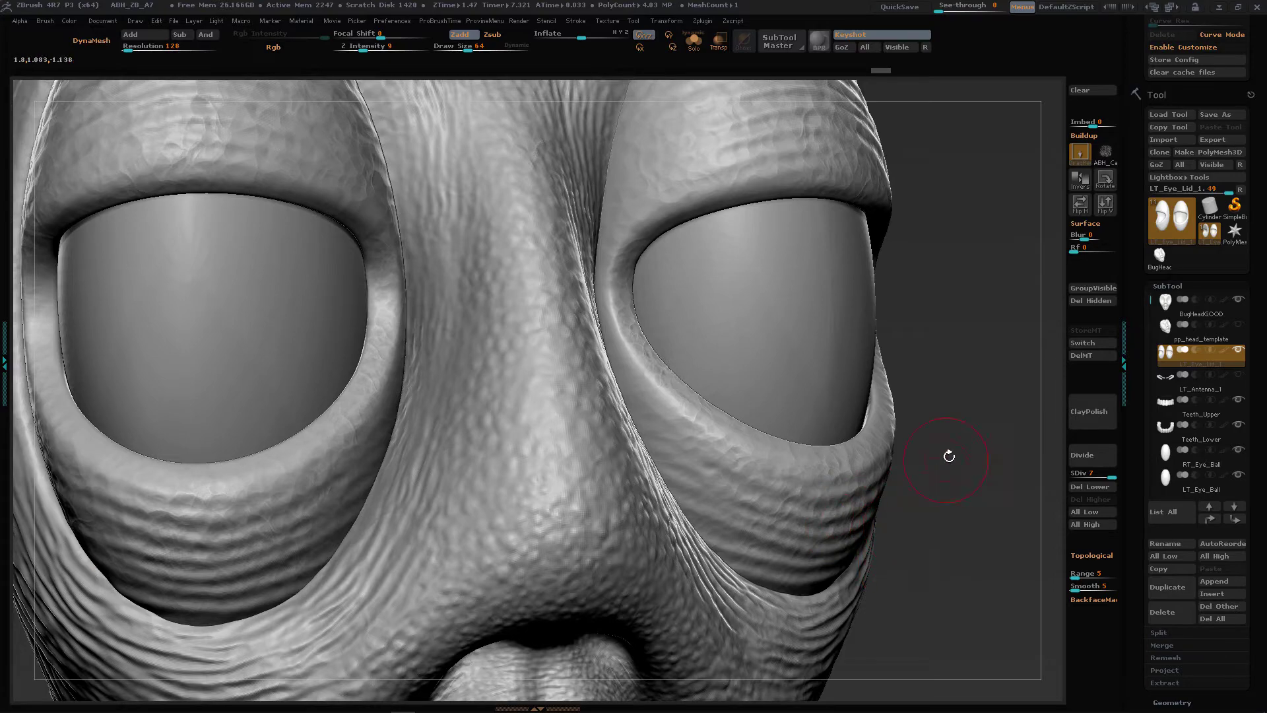
key("space")
mouse_move(766, 276)
right_mouse_down("alt")
mouse_move(806, 442)
mouse_move(779, 425)
right_mouse_up("alt")
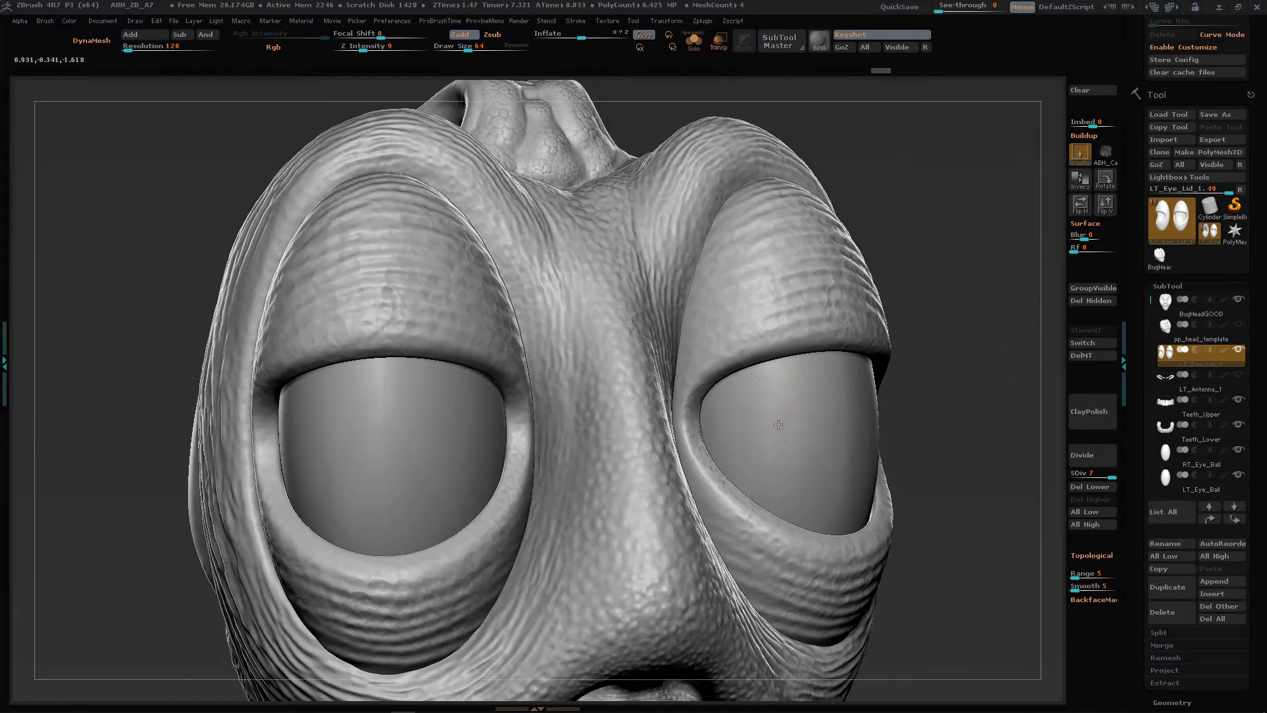
Show the LT_Antenna_1 subtool and send the complete bug head from the front view to KeyShot.
left_click_drag(779, 425, 780, 451)
right_click_drag(779, 442, 746, 470, "shift")
left_click_drag(746, 471, 772, 472)
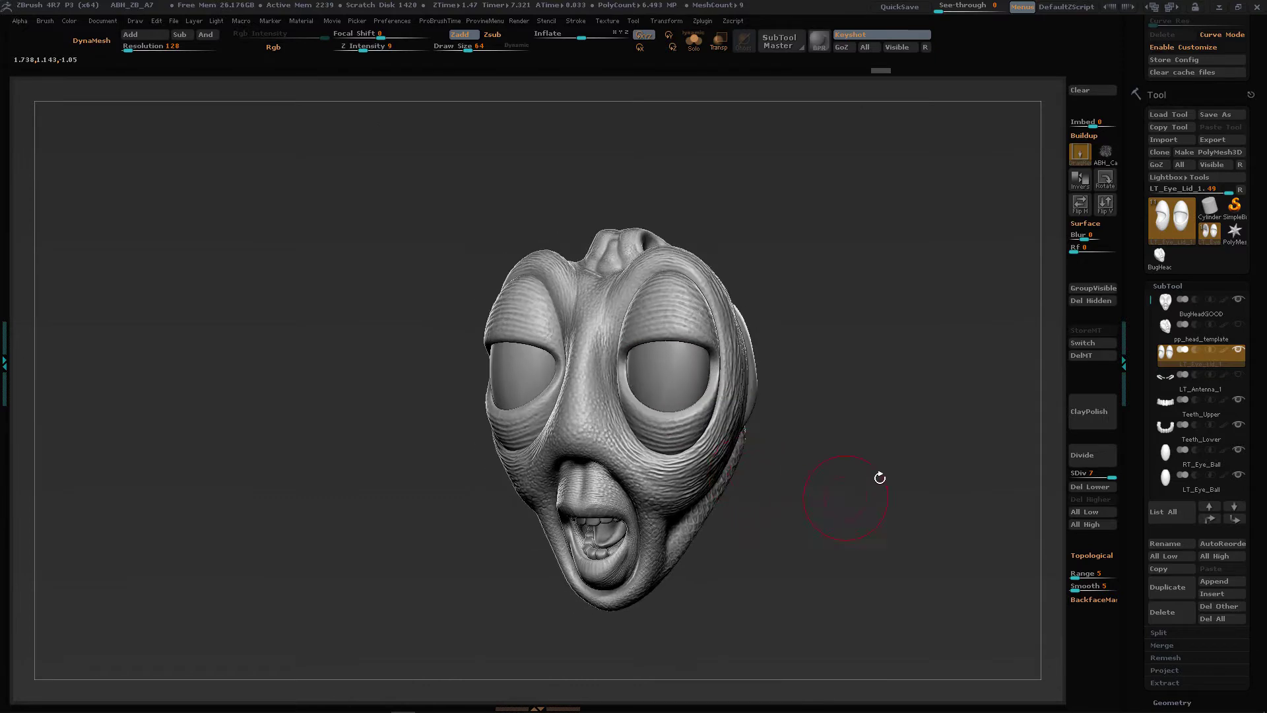
left_click(1243, 328)
left_click_drag(871, 419, 864, 470, "alt")
left_click(1241, 327)
left_click(1243, 378)
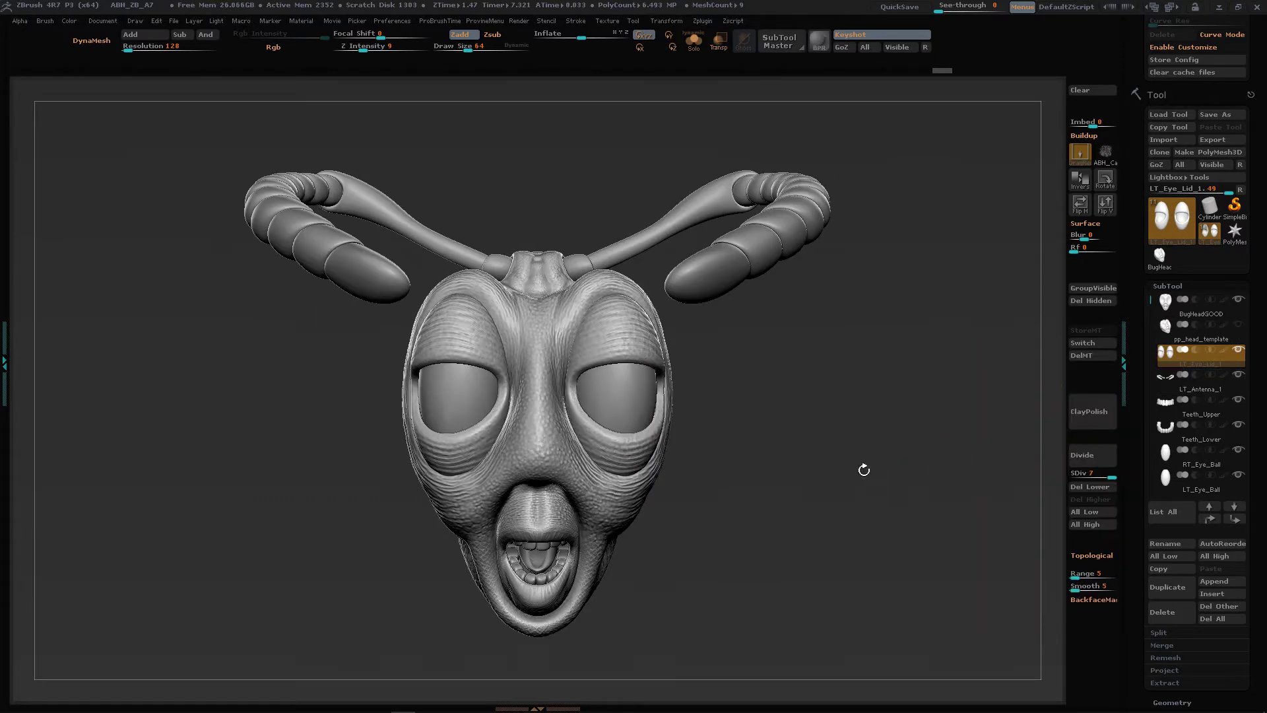
left_click(829, 46)
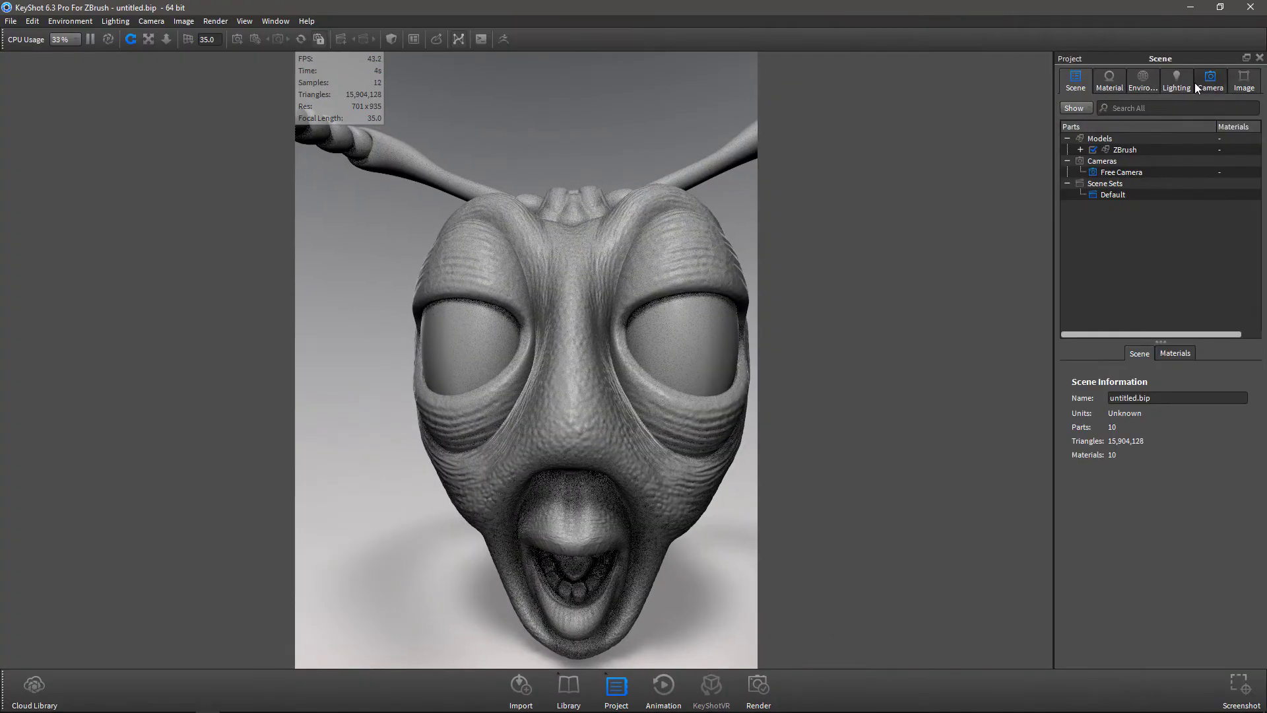
Set the image resolution to the landscape 1920 x 1080 preset and frame the whole head with its antennae.
left_click(1241, 82)
left_click(1220, 124)
mouse_move(1216, 140)
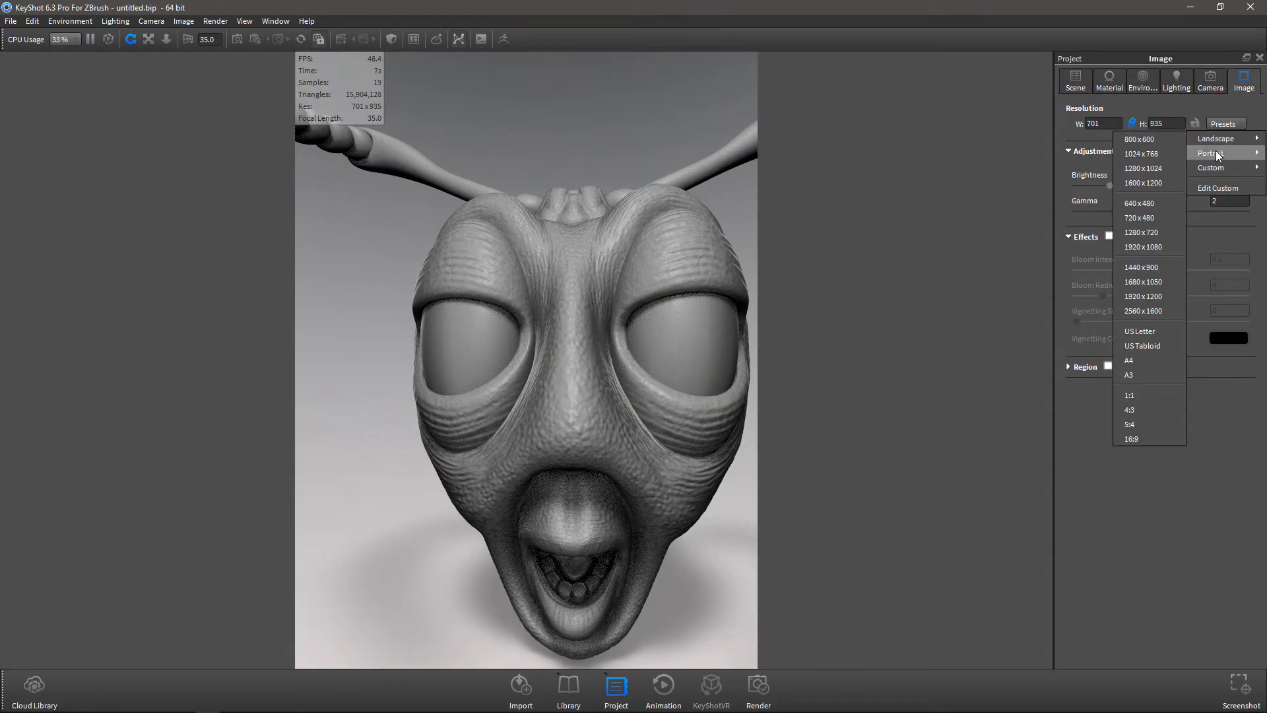
left_click(1154, 248)
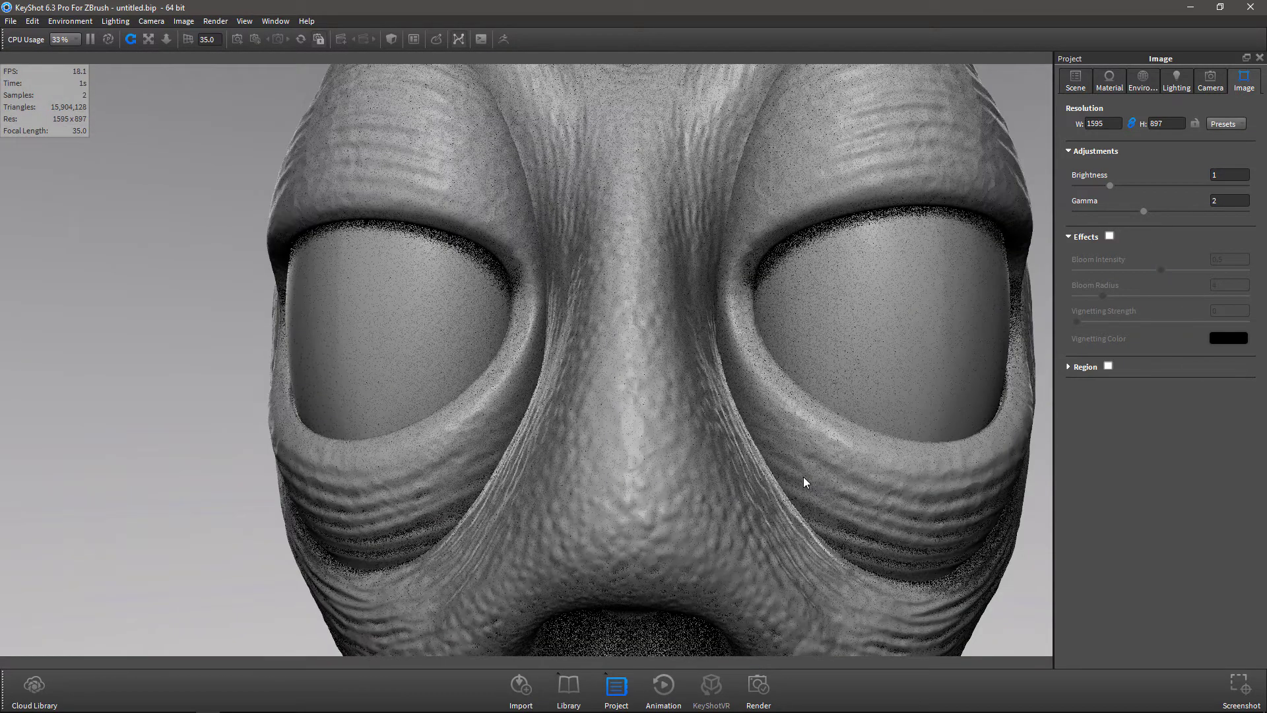
scroll(805, 477, "up", 3)
scroll(801, 475, "down", 8)
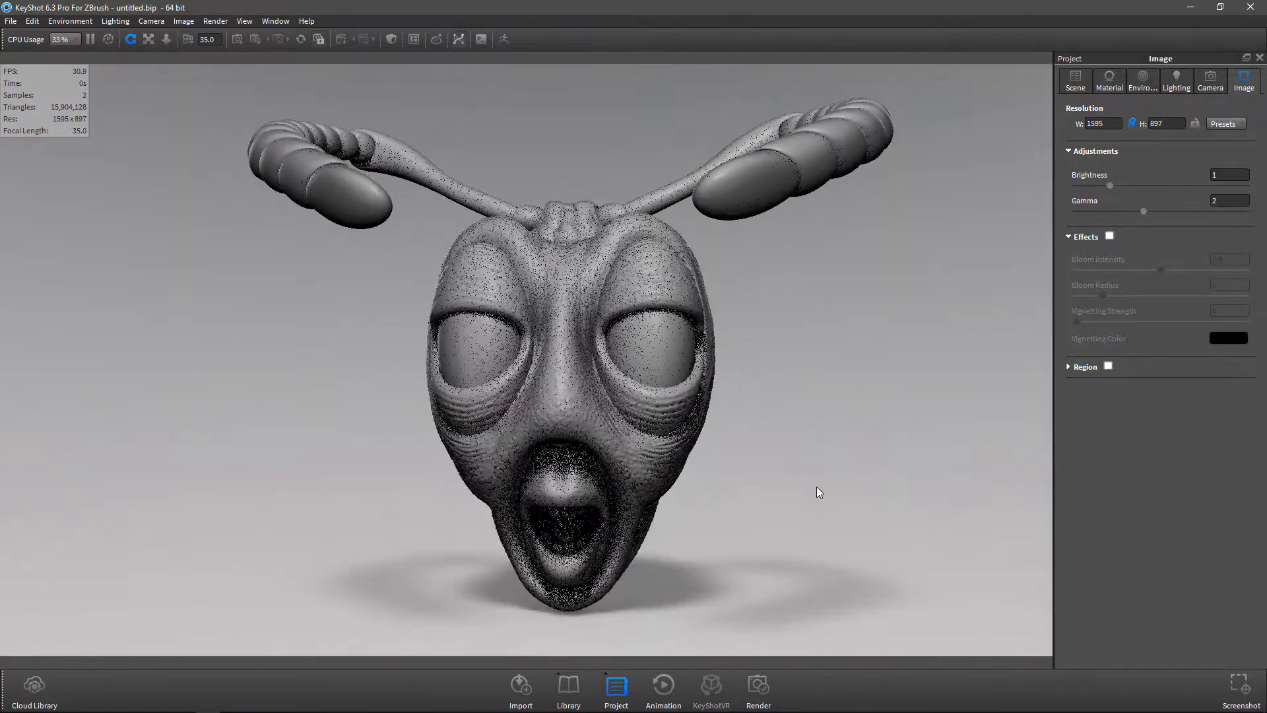
left_click_drag(817, 486, 582, 459)
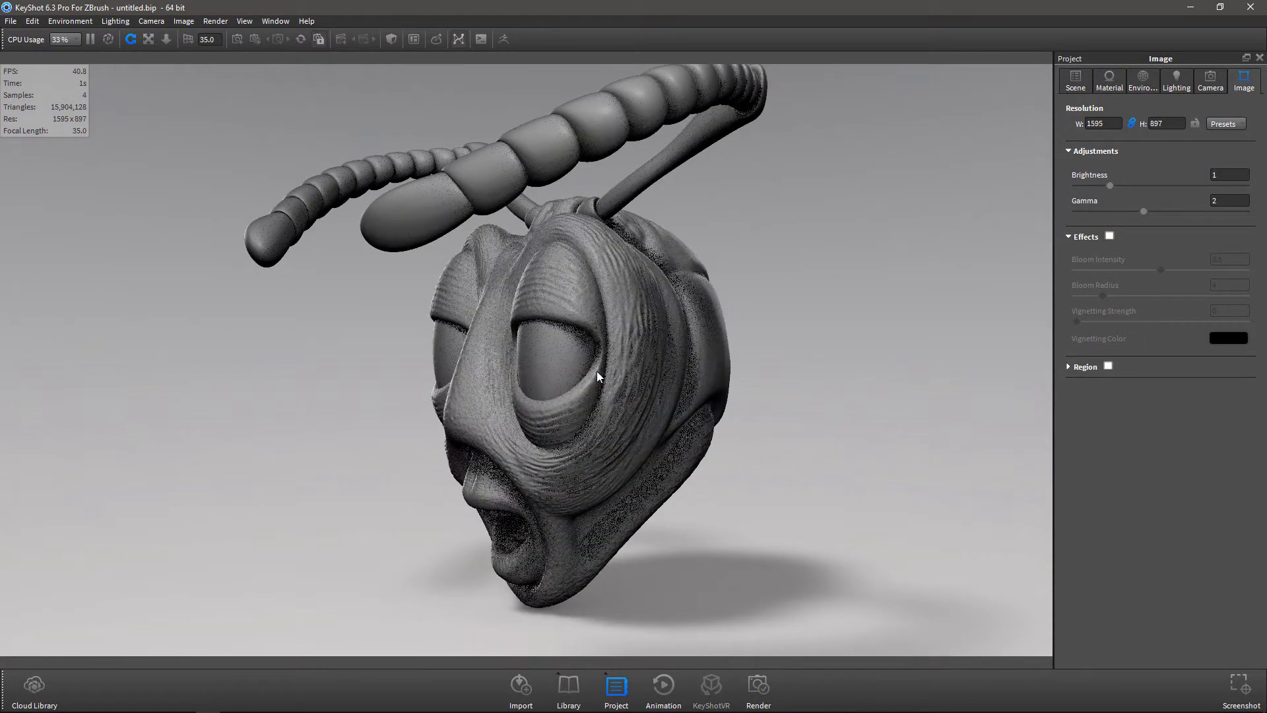
left_click_drag(328, 487, 849, 517)
Set the environment's contrast to 1.086 and brightness to 1.365, and rotate its lighting to 137.75.
left_click(1177, 81)
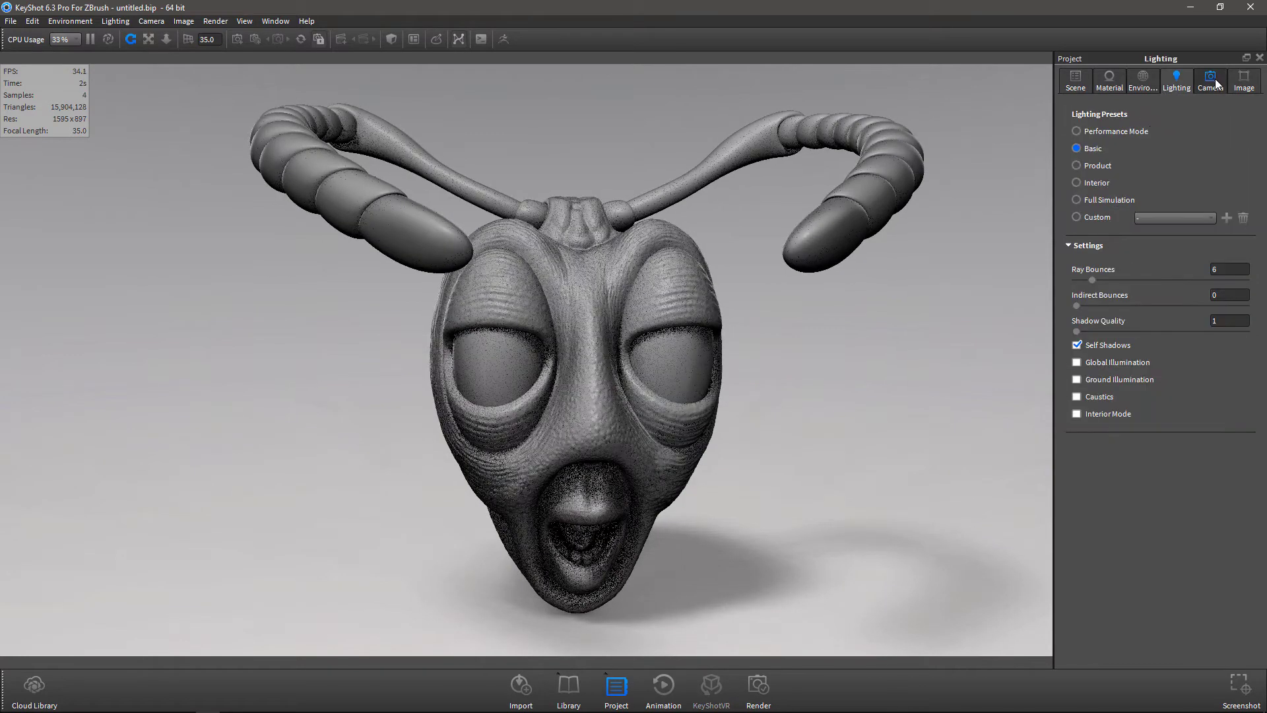
left_click(1143, 82)
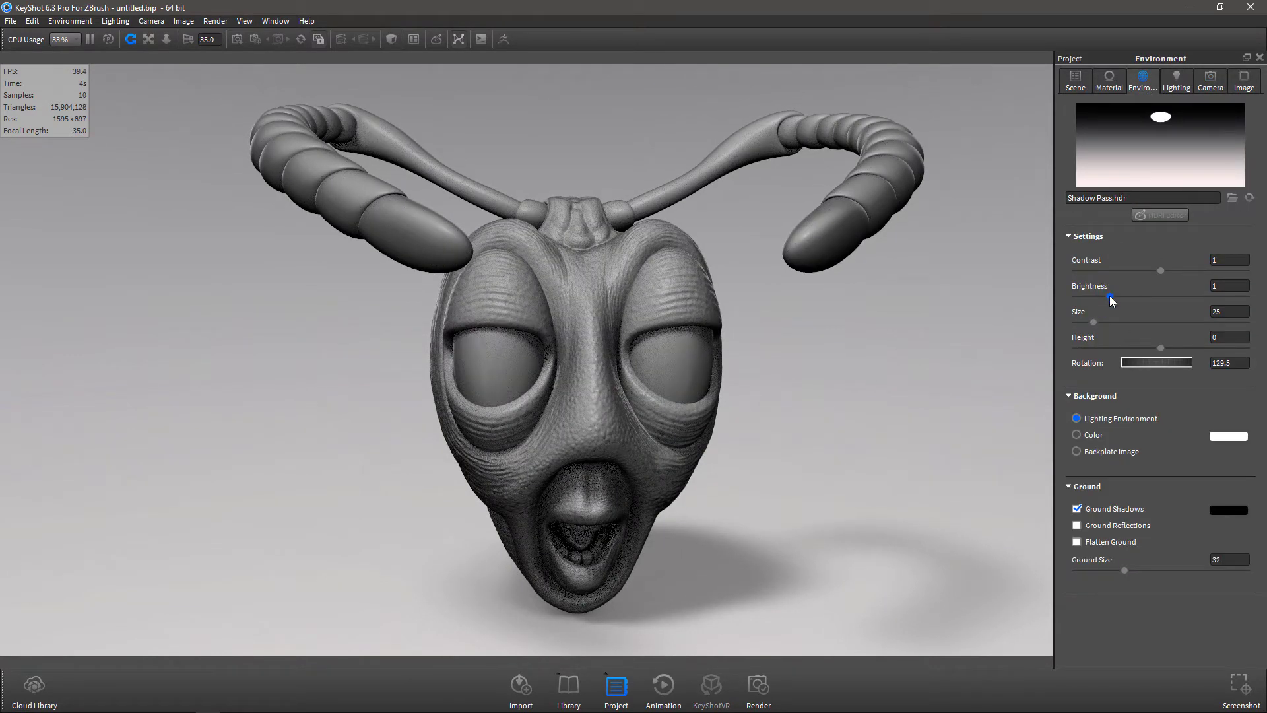
mouse_move(1161, 271)
left_mouse_down()
mouse_move(1180, 277)
mouse_move(1103, 299)
mouse_move(1170, 278)
left_mouse_up()
left_click_drag(901, 485, 742, 487)
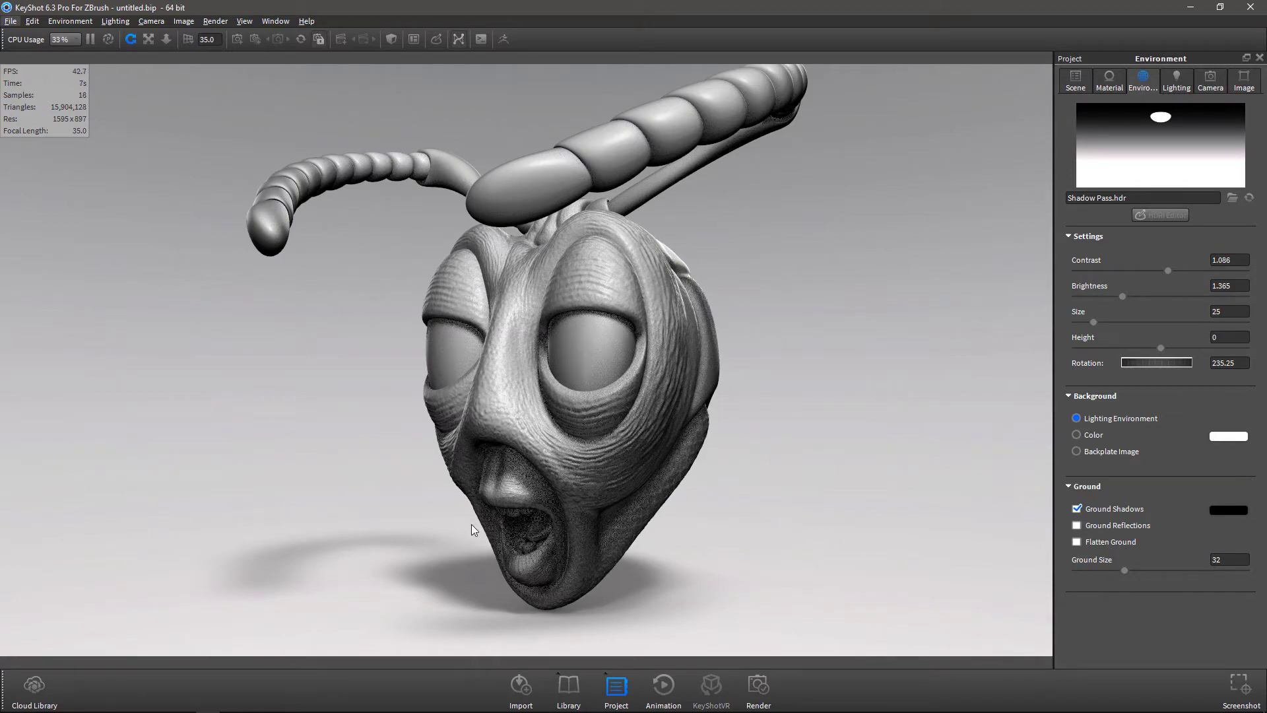
left_click_drag(731, 553, 913, 514)
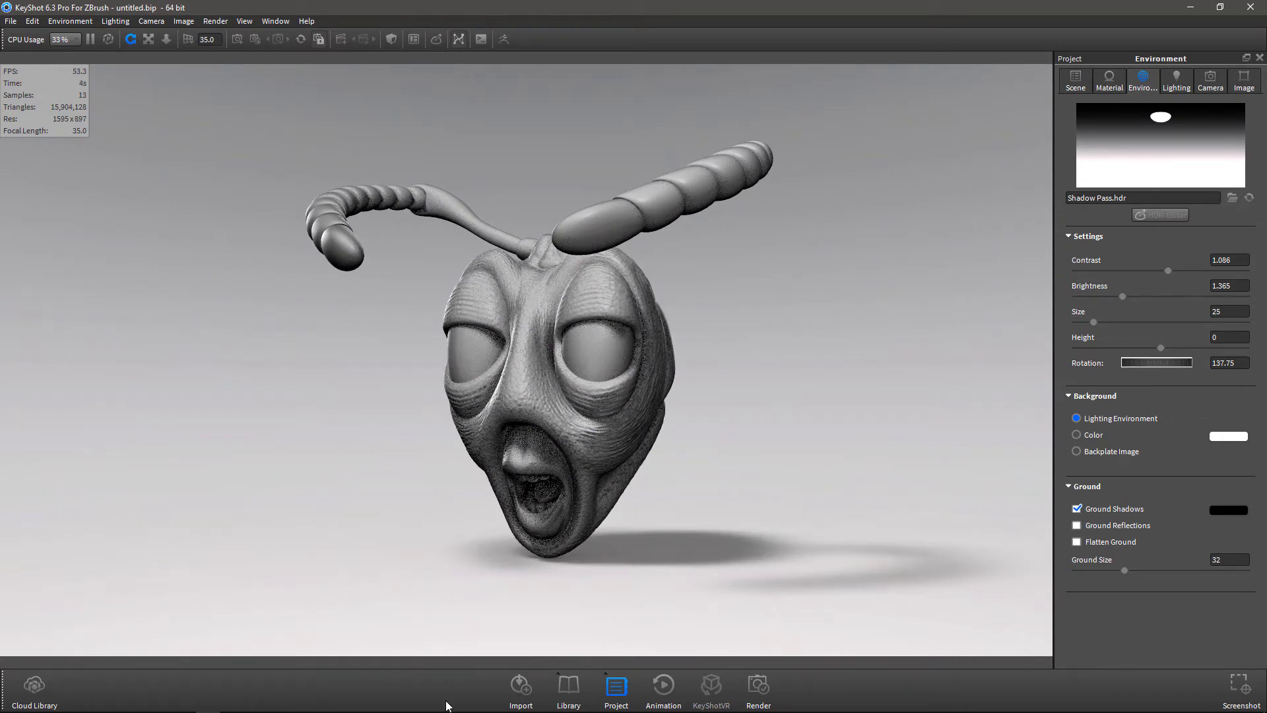
Open the library's downloaded environments and bring the studio lighting presets into view.
left_click(568, 687)
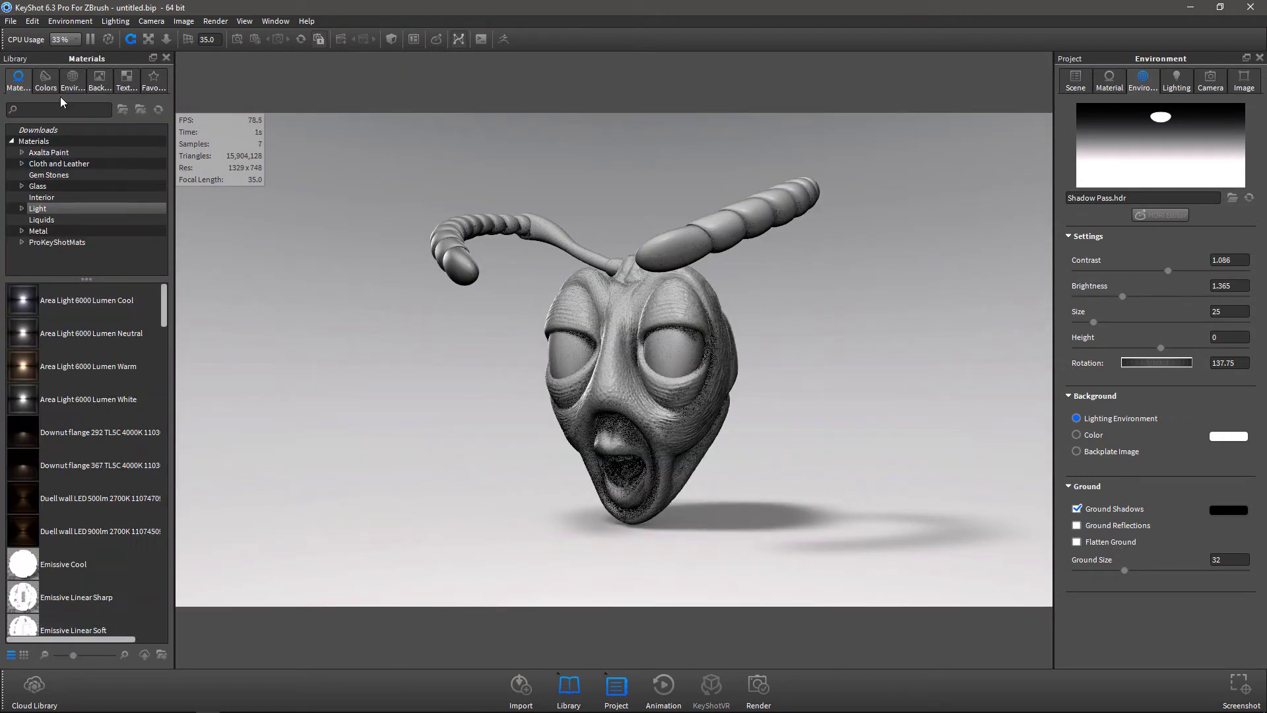
left_click(71, 81)
left_click(67, 129)
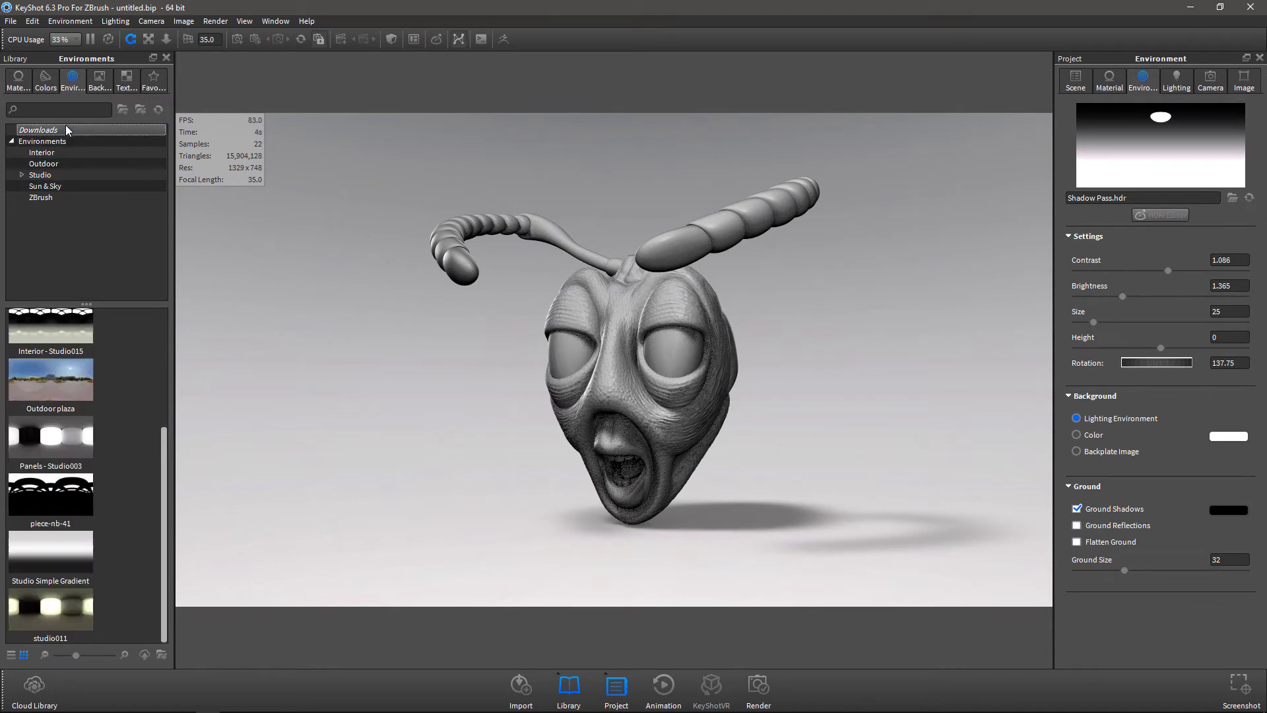
left_click_drag(168, 506, 165, 598)
Try lighting the head with the Panels - Studio003 environment rotated to 34.5.
left_click_drag(51, 437, 279, 466)
left_click_drag(493, 500, 767, 506, "ctrl")
scroll(85, 406, "up", 4)
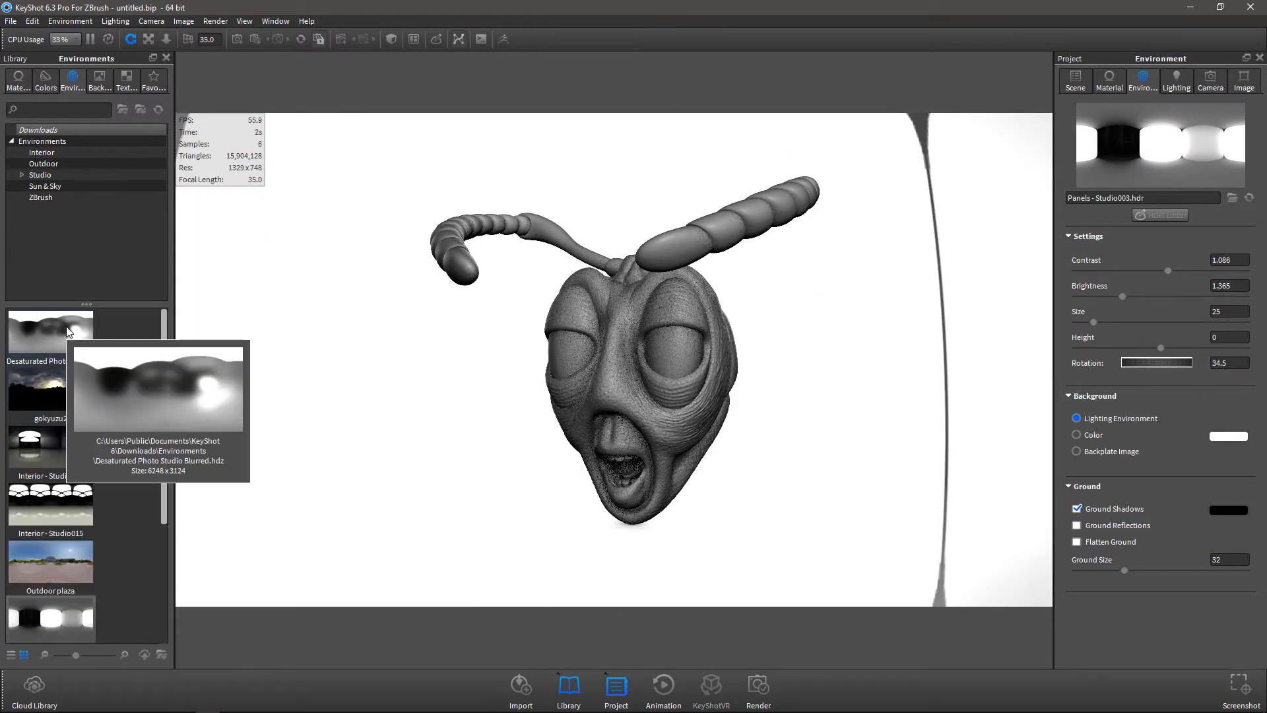
Apply the Desaturated Photo Studio Blurred environment and rotate it to 322.75, with the view close on the wrinkled eyelids.
mouse_move(66, 335)
left_mouse_down()
mouse_move(362, 444)
mouse_move(461, 452)
mouse_move(452, 476)
mouse_move(871, 481)
mouse_move(424, 505)
mouse_move(444, 498)
left_mouse_up()
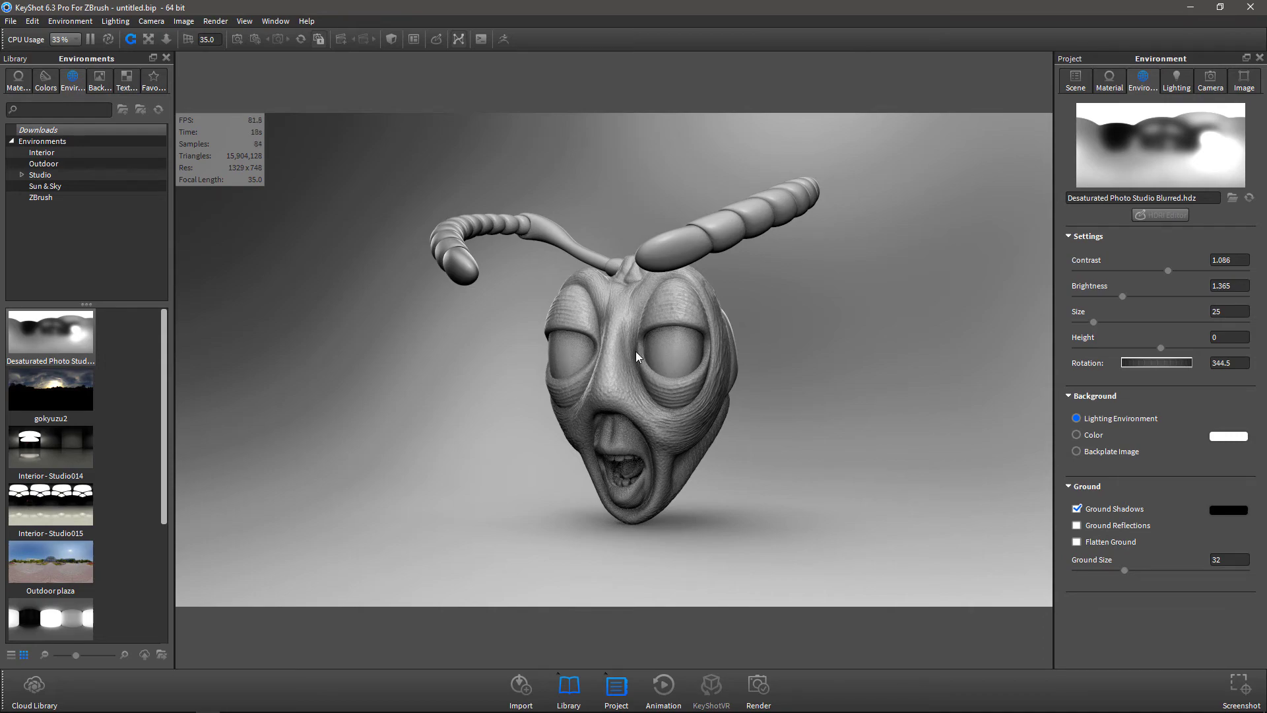
scroll(638, 355, "up", 5)
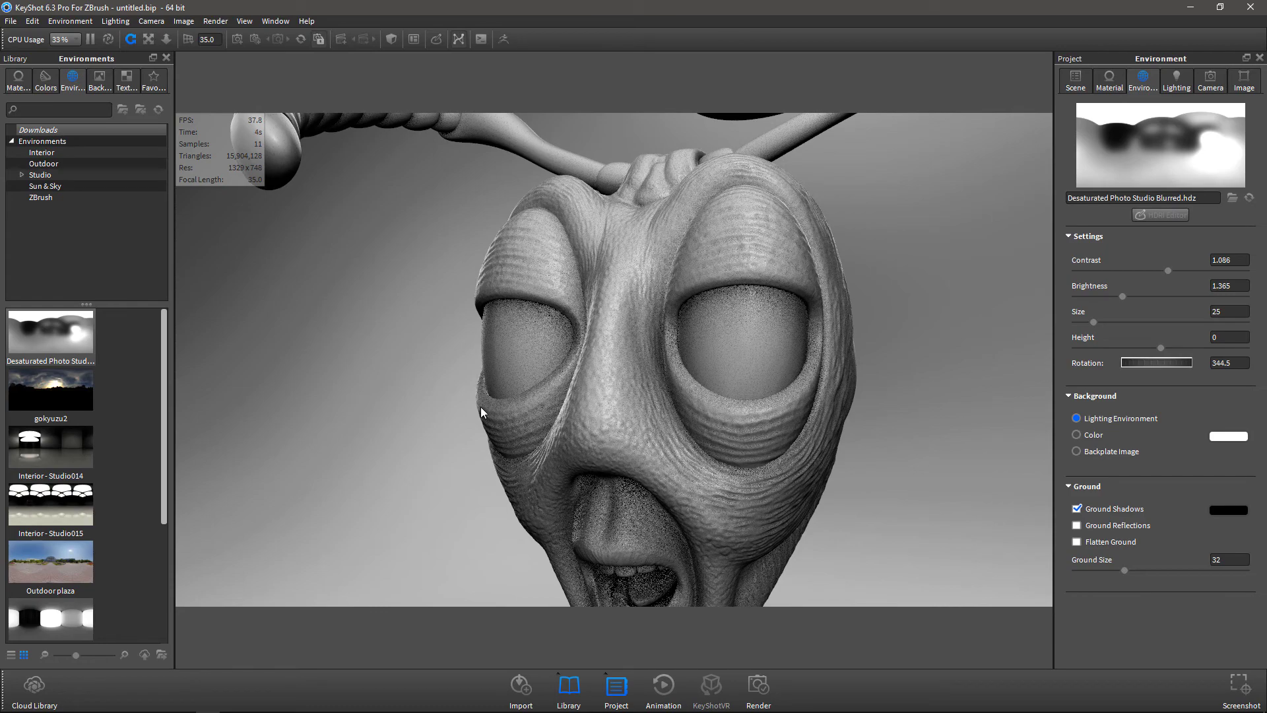
mouse_move(433, 405)
left_mouse_down("ctrl")
mouse_move(392, 445)
mouse_move(424, 468)
mouse_move(514, 223)
mouse_move(428, 385)
left_mouse_up("ctrl")
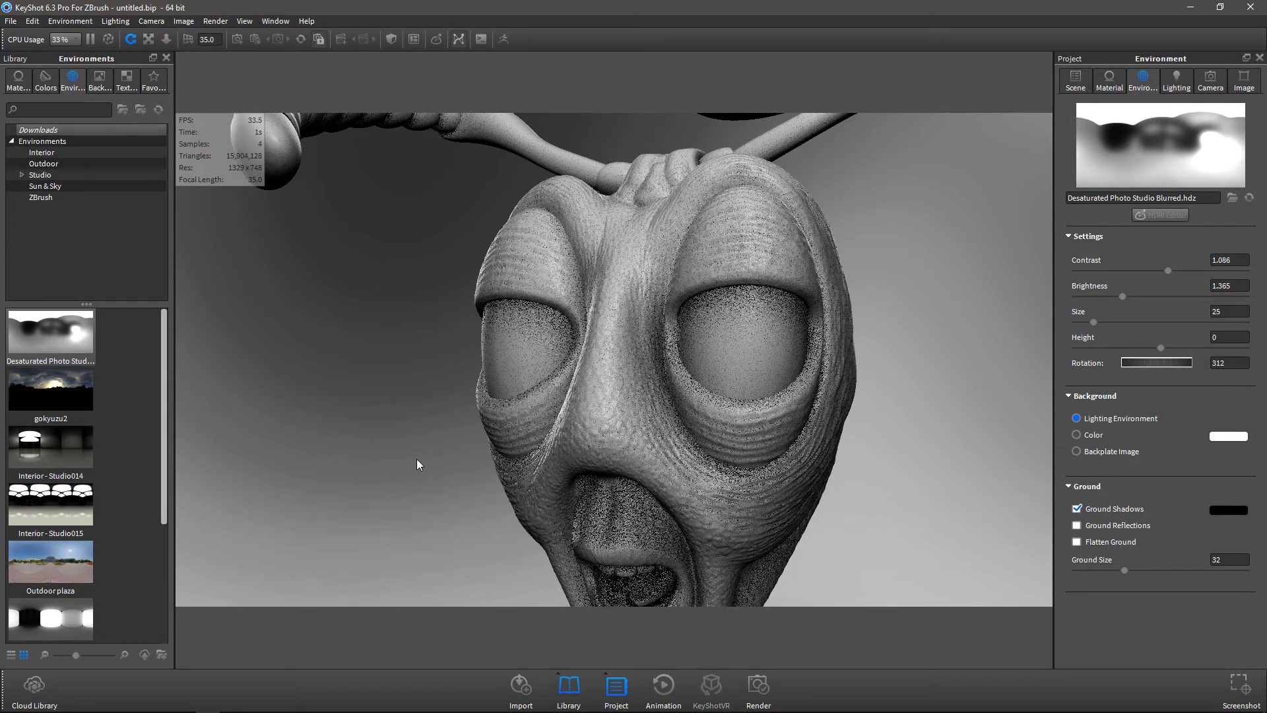
mouse_move(893, 478)
left_mouse_down("ctrl")
mouse_move(777, 479)
mouse_move(924, 489)
mouse_move(701, 514)
mouse_move(816, 495)
mouse_move(1024, 403)
mouse_move(877, 461)
mouse_move(911, 473)
left_mouse_up("ctrl")
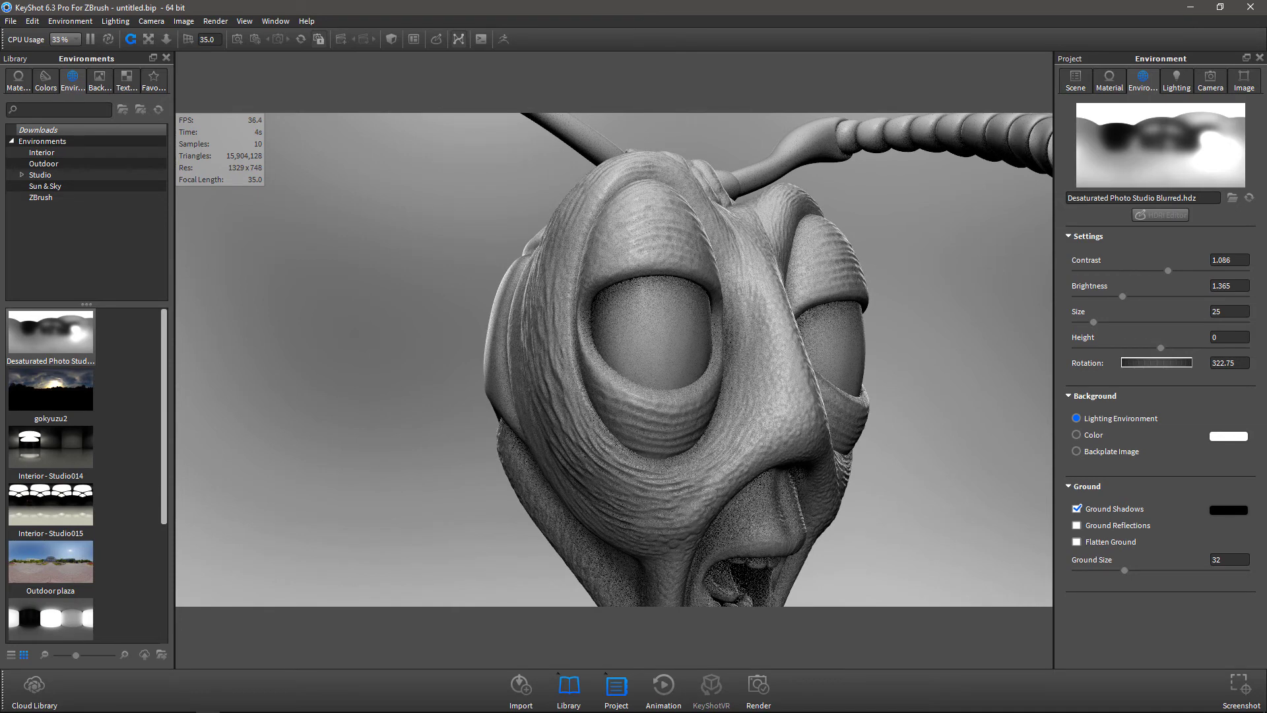
key("alt+Tab")
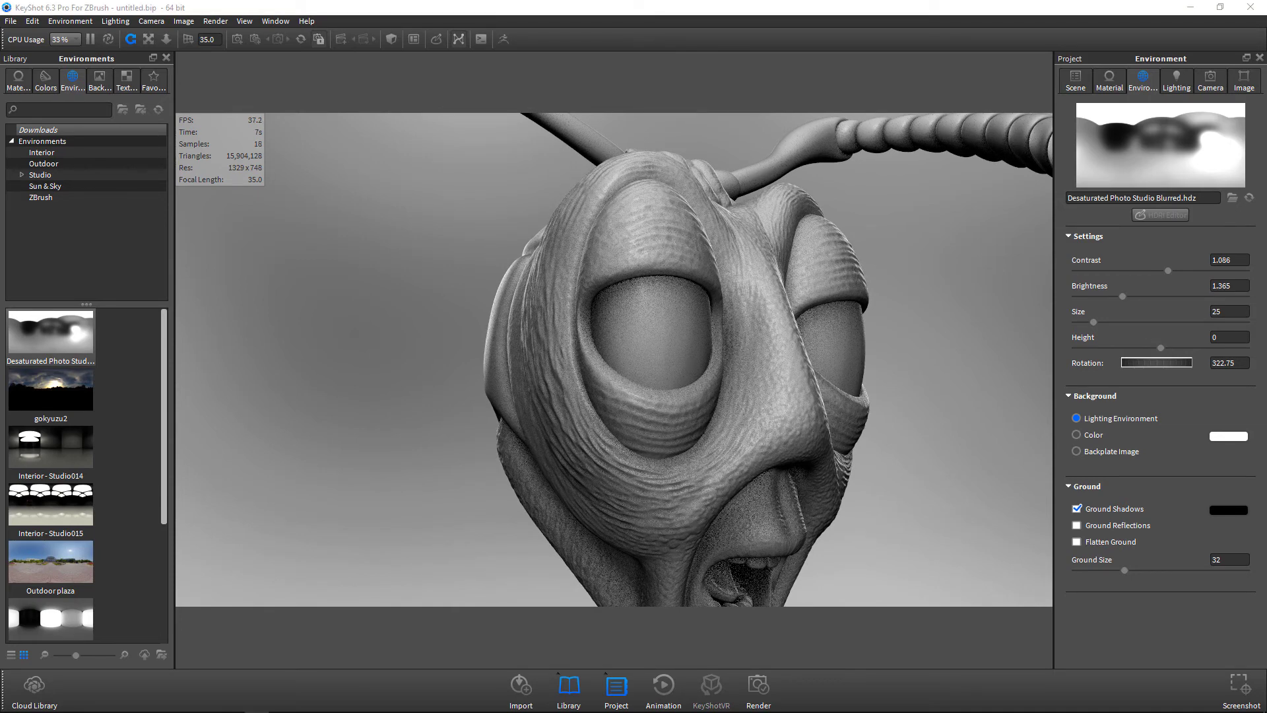